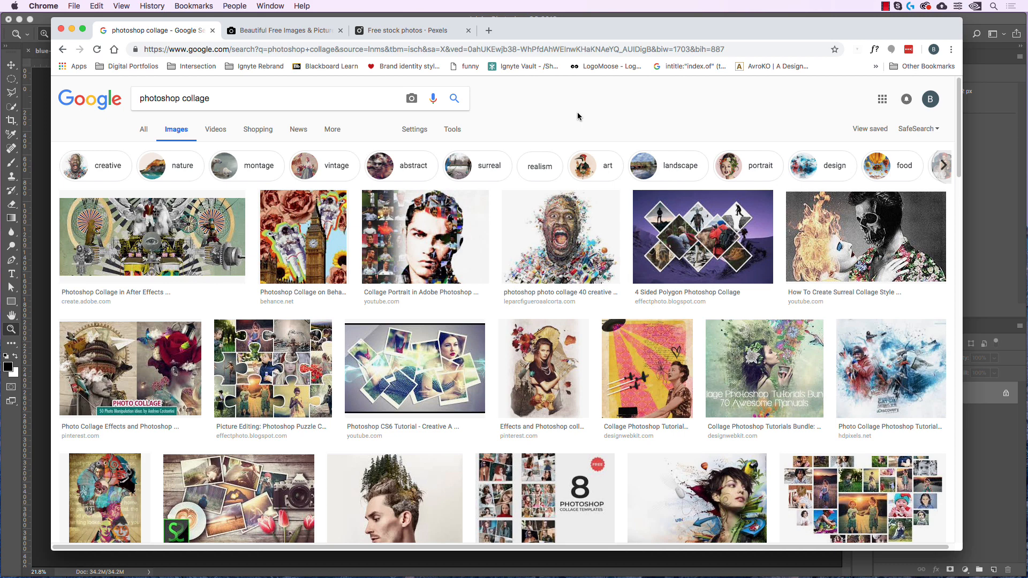
Preview a Photoshop collage example in the image results, and browse the free stock photo sites Unsplash and Pexels.
{"action": "left_click", "coordinate": [215, 221]}
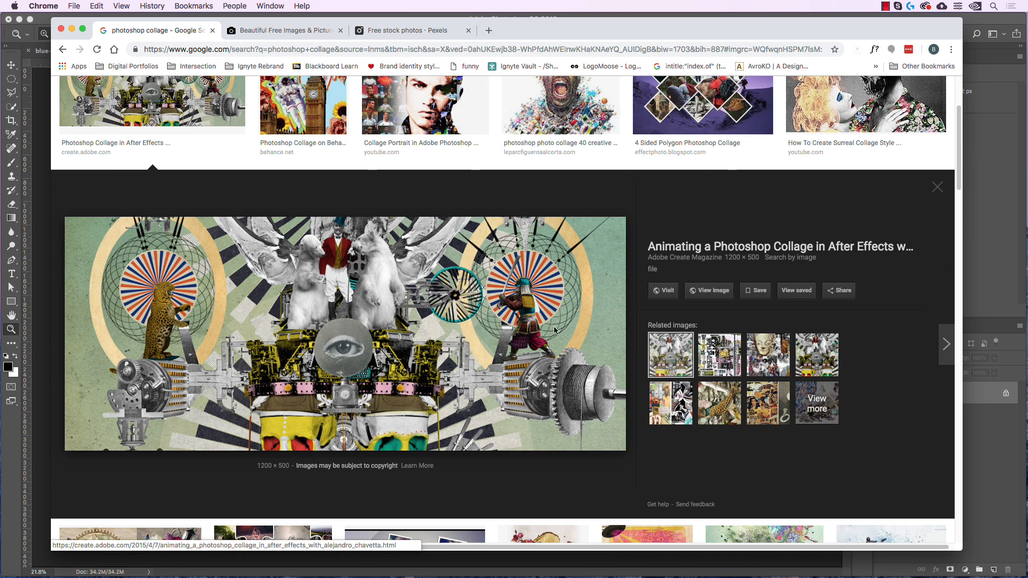
{"action": "key", "text": "ctrl+Tab"}
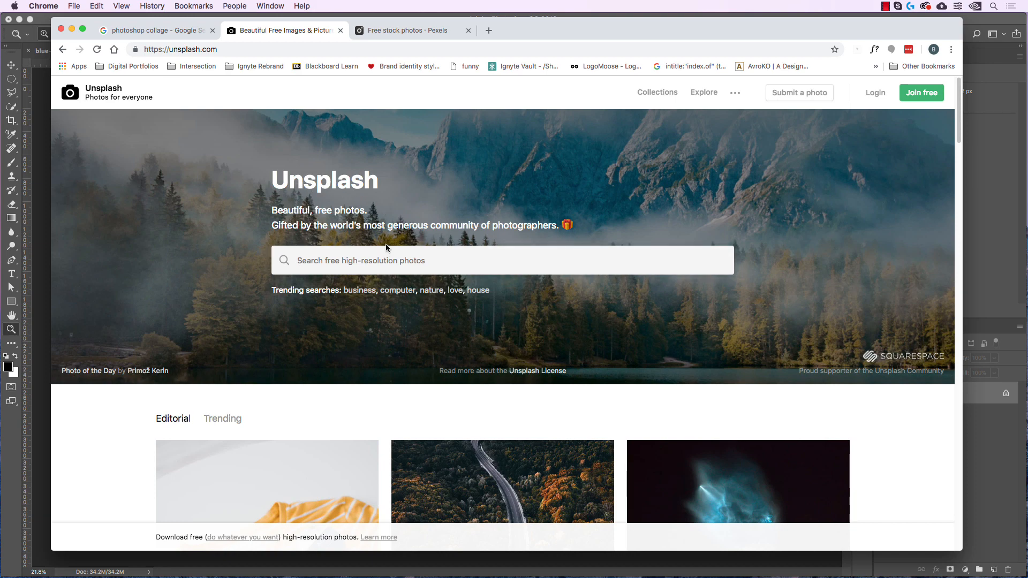
{"action": "key", "text": "ctrl+Tab"}
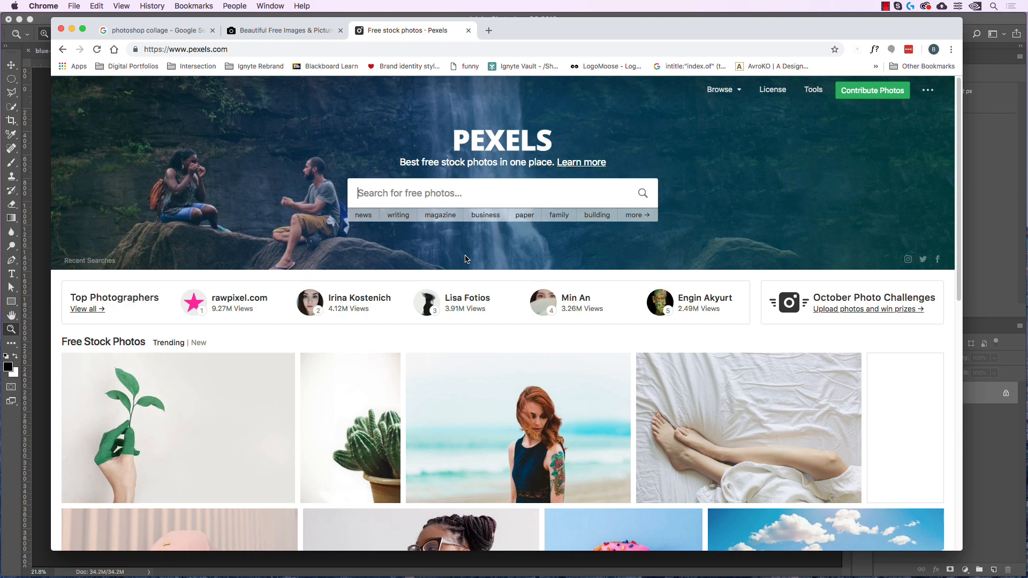
{"action": "scroll", "coordinate": [465, 259], "scroll_direction": "down", "scroll_amount": 5}
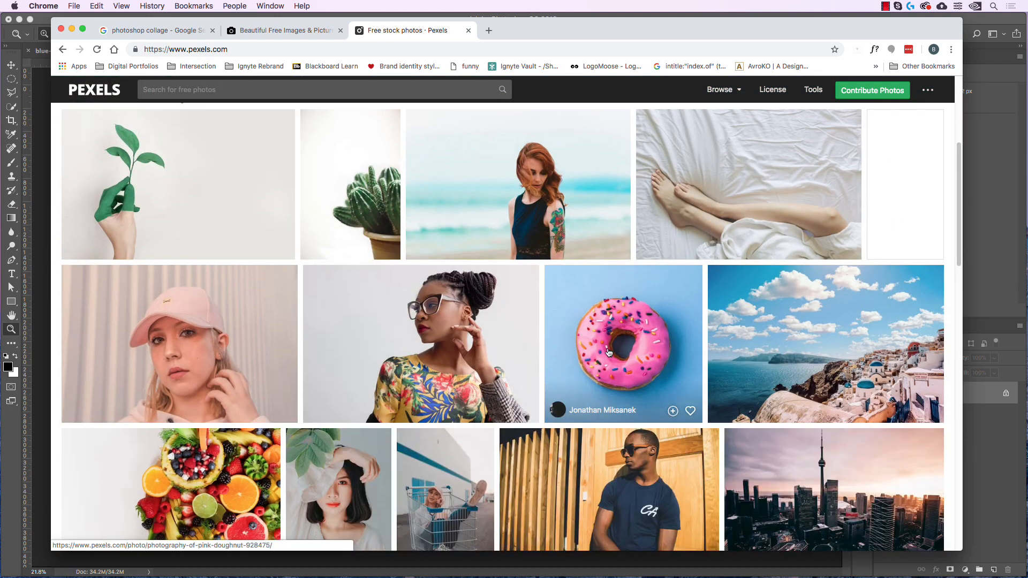
{"action": "scroll", "coordinate": [463, 337], "scroll_direction": "down", "scroll_amount": 5}
{"action": "scroll", "coordinate": [464, 336], "scroll_direction": "down", "scroll_amount": 12}
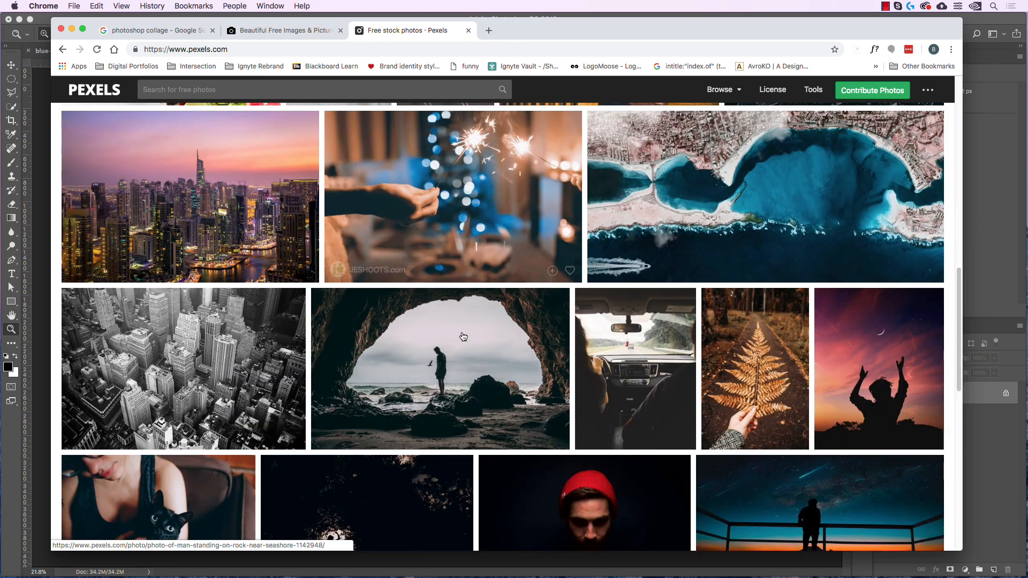
{"action": "scroll", "coordinate": [464, 336], "scroll_direction": "down", "scroll_amount": 7}
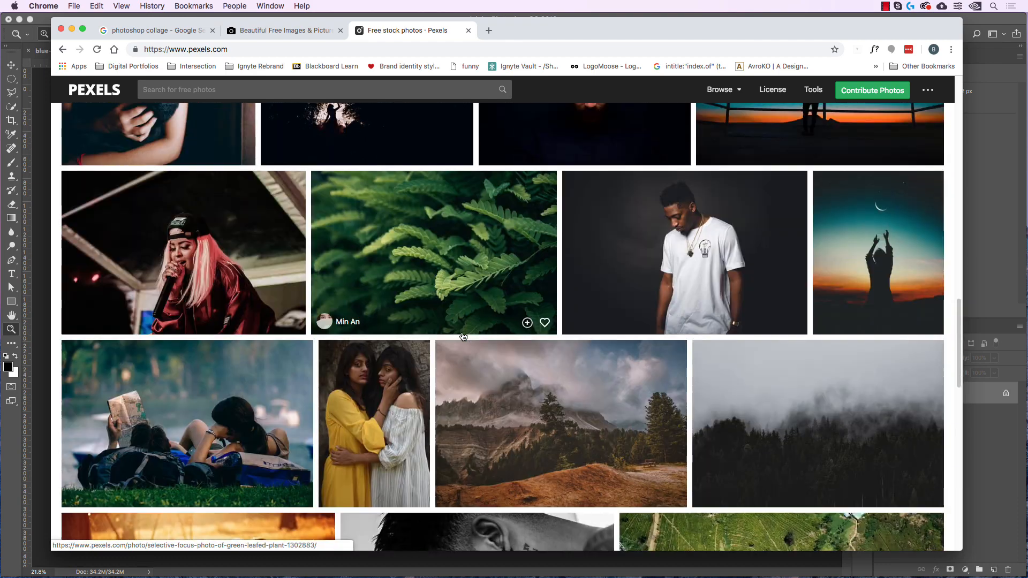
{"action": "scroll", "coordinate": [463, 336], "scroll_direction": "down", "scroll_amount": 7}
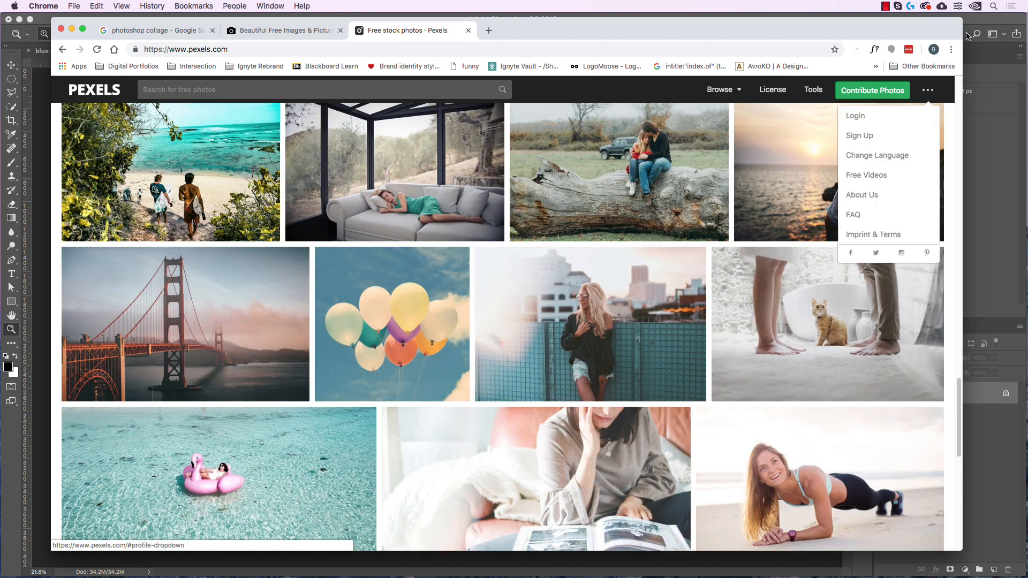
Switch to Photoshop and look through the three open source images: the donut, the newspaper texture and the beach photo.
{"action": "left_click", "coordinate": [987, 21]}
{"action": "left_click", "coordinate": [273, 51]}
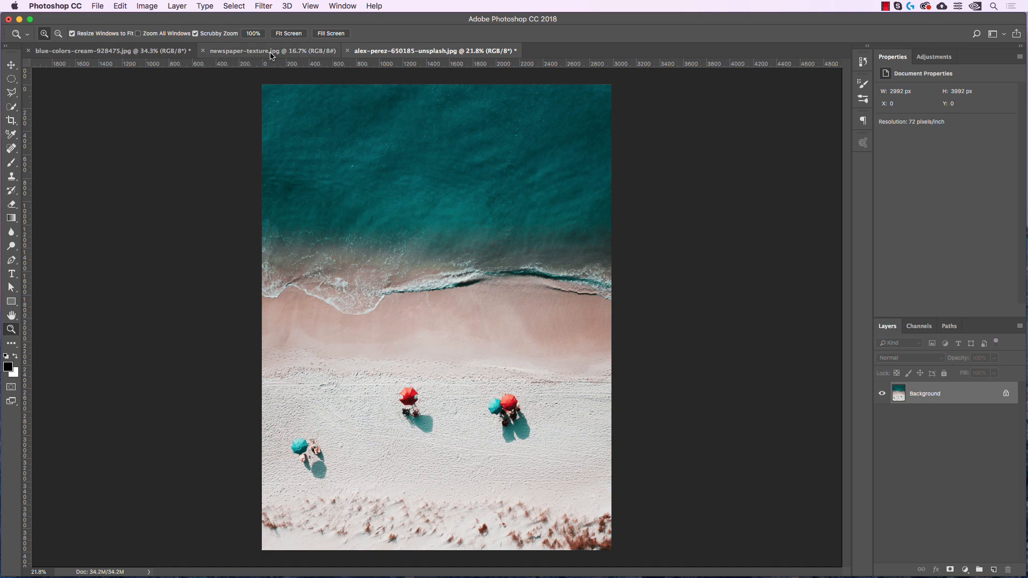
{"action": "left_click", "coordinate": [169, 51]}
{"action": "left_click", "coordinate": [257, 51]}
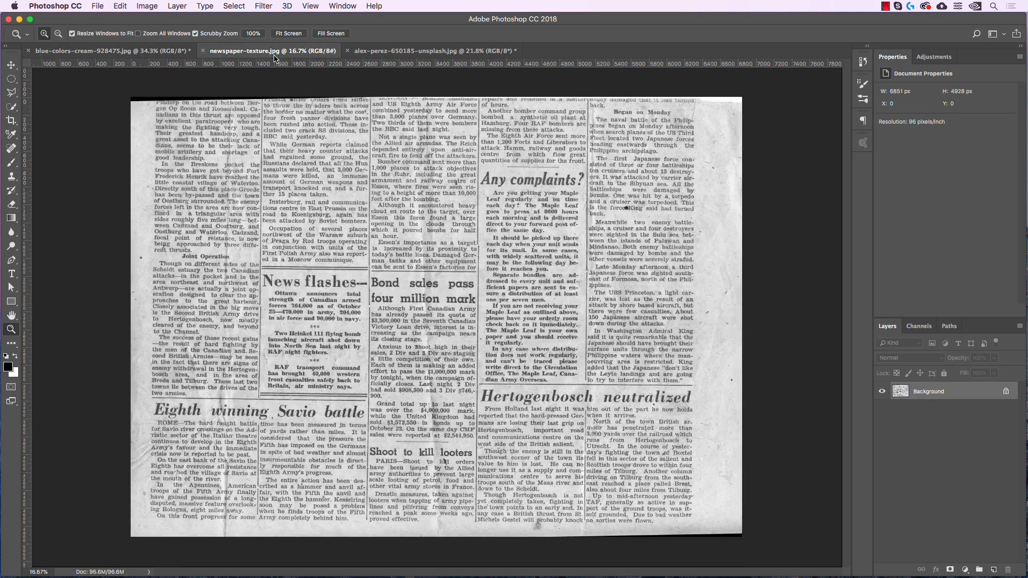
{"action": "left_click", "coordinate": [383, 52]}
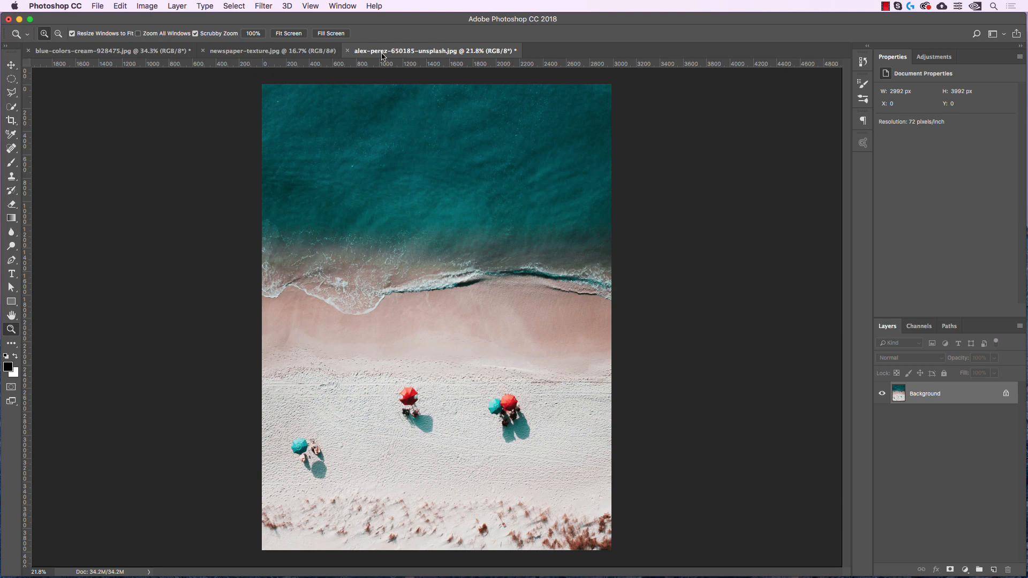
{"action": "left_click", "coordinate": [284, 52]}
{"action": "left_click", "coordinate": [173, 52]}
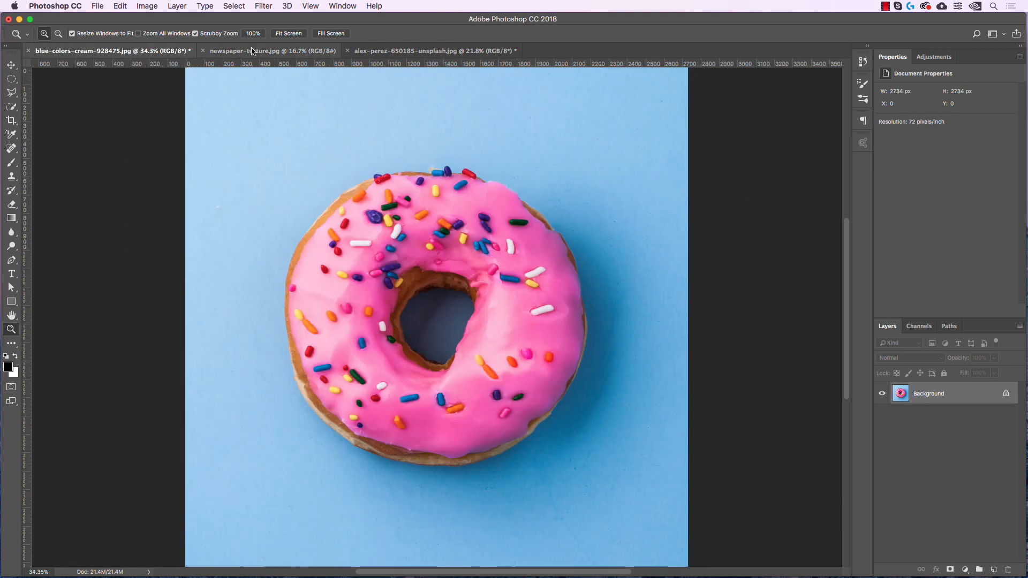
{"action": "left_click", "coordinate": [257, 51]}
{"action": "left_click", "coordinate": [385, 51]}
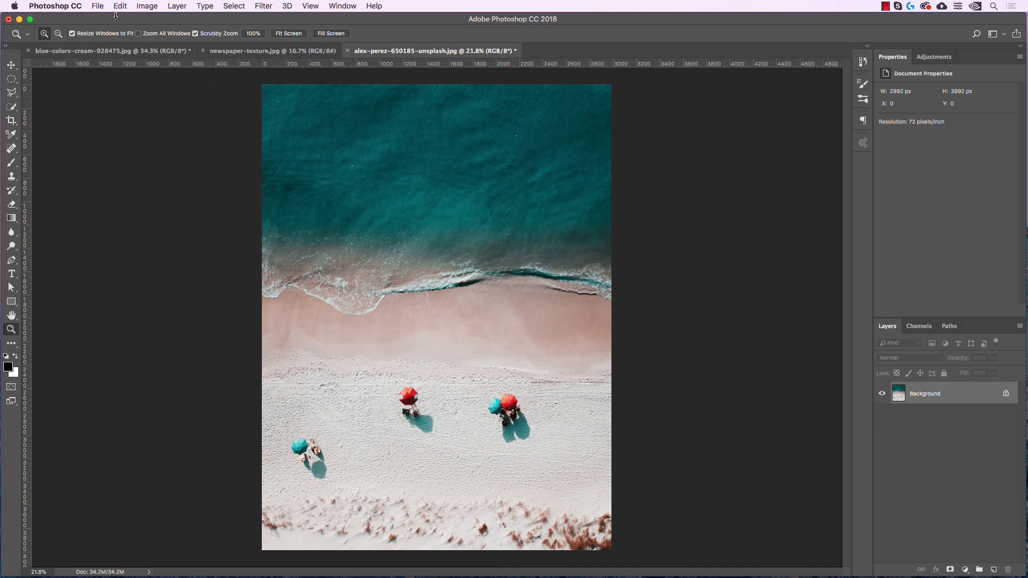
Start a new Art & Illustration document and set its size to 17 inches wide by 11 inches high.
{"action": "left_click", "coordinate": [101, 7]}
{"action": "left_click", "coordinate": [108, 21]}
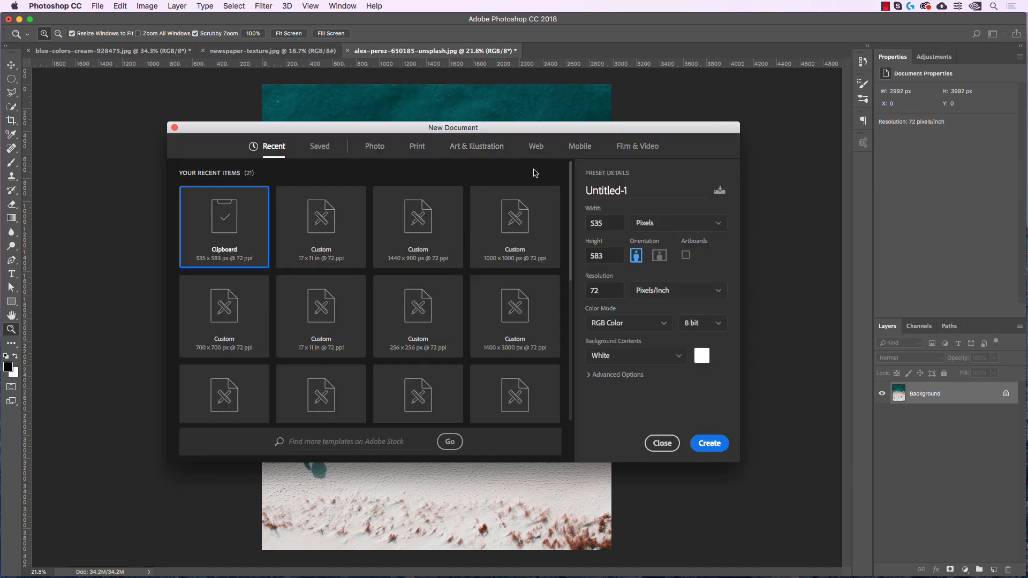
{"action": "left_click", "coordinate": [475, 147]}
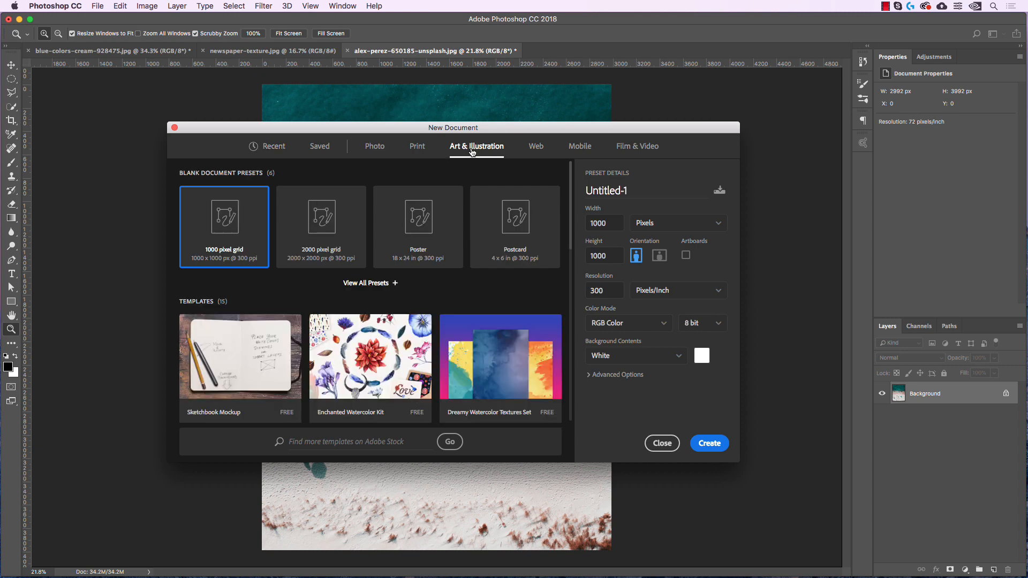
{"action": "left_click", "coordinate": [654, 224]}
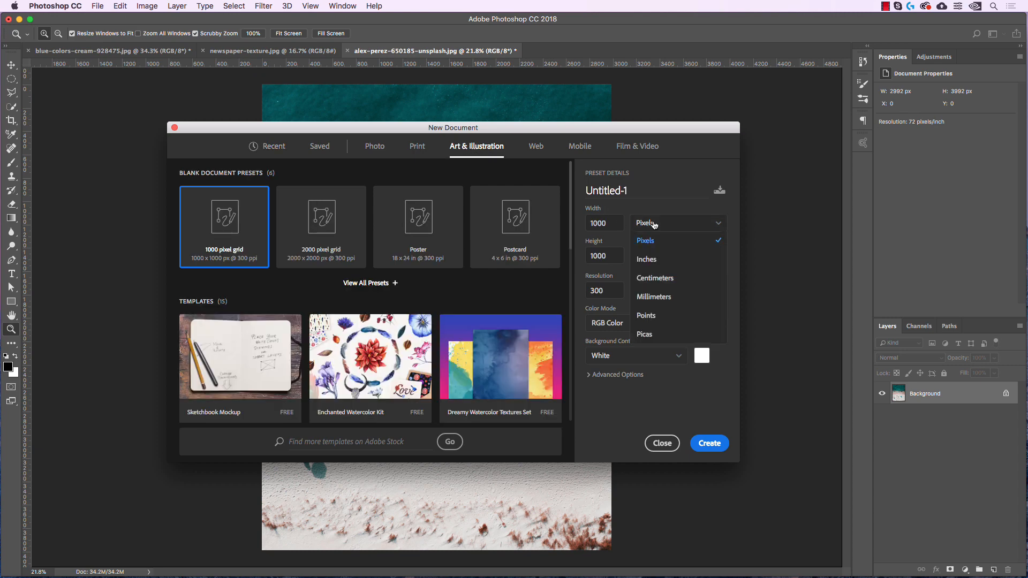
{"action": "left_click", "coordinate": [662, 260]}
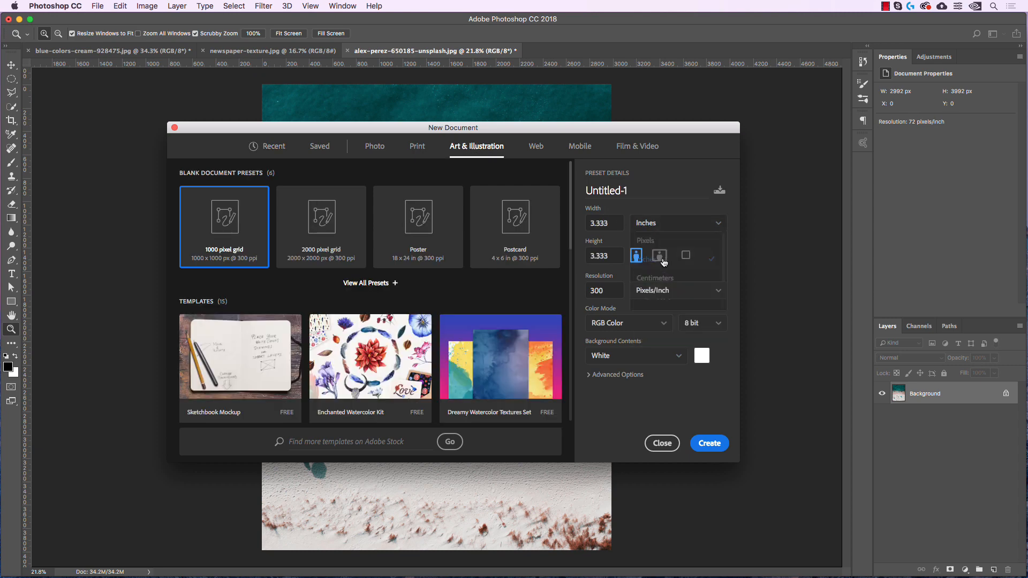
{"action": "double_click", "coordinate": [621, 225]}
{"action": "type", "text": "17"}
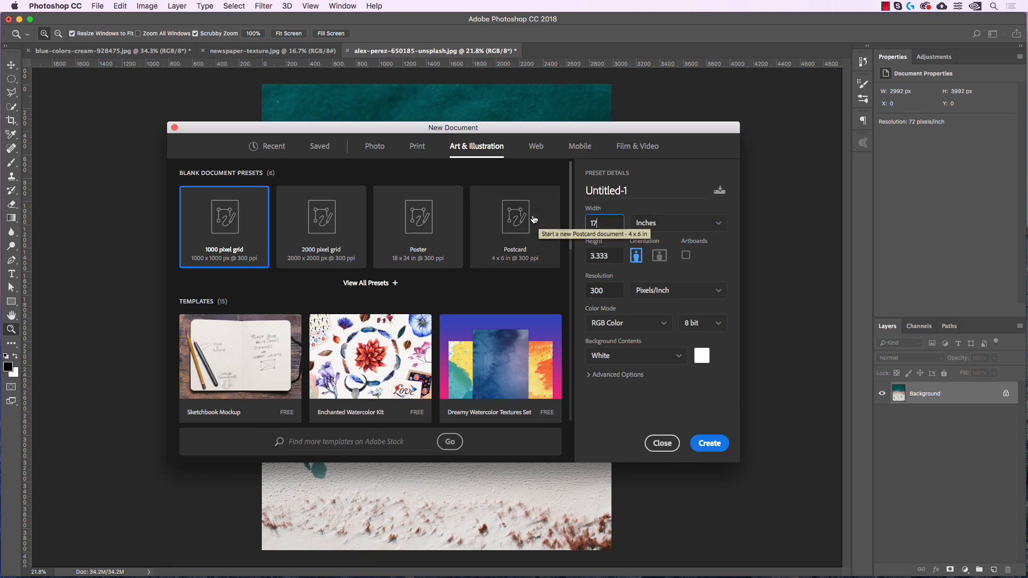
{"action": "key", "text": "Tab"}
{"action": "type", "text": "11"}
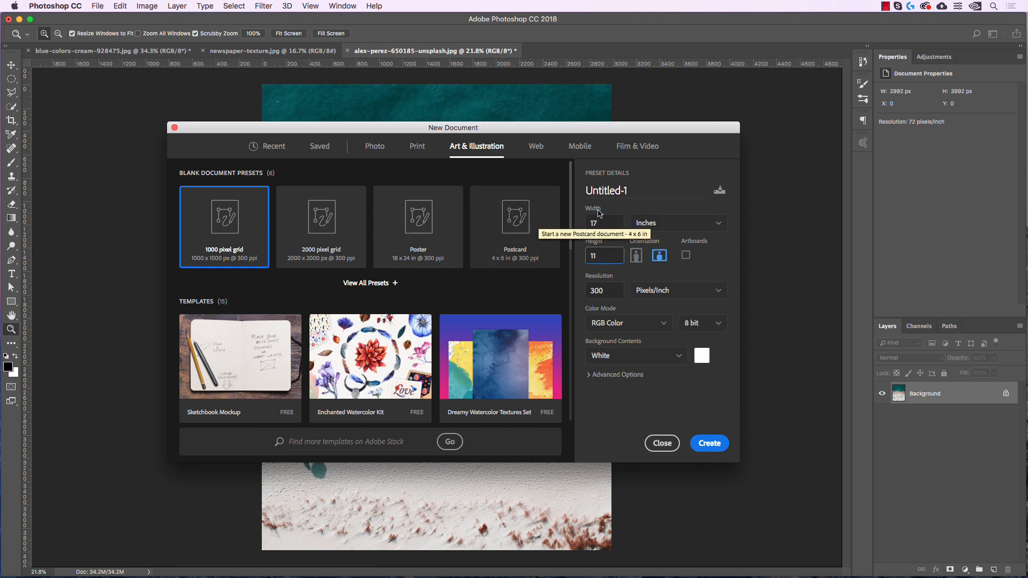
Set the resolution to 72 pixels/inch, choose White as the background contents and create the document.
{"action": "double_click", "coordinate": [611, 290]}
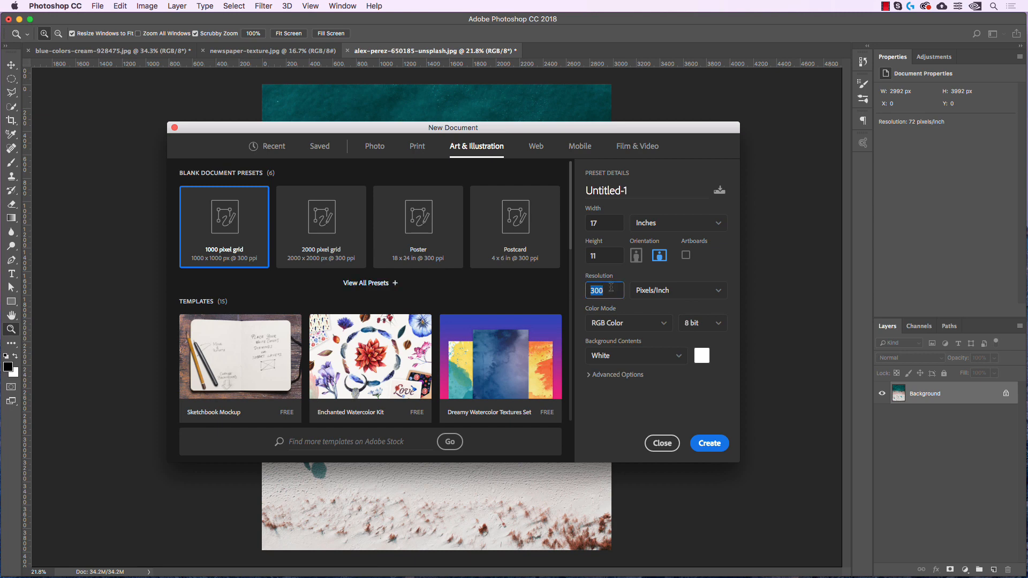
{"action": "type", "text": "72"}
{"action": "left_click", "coordinate": [717, 444]}
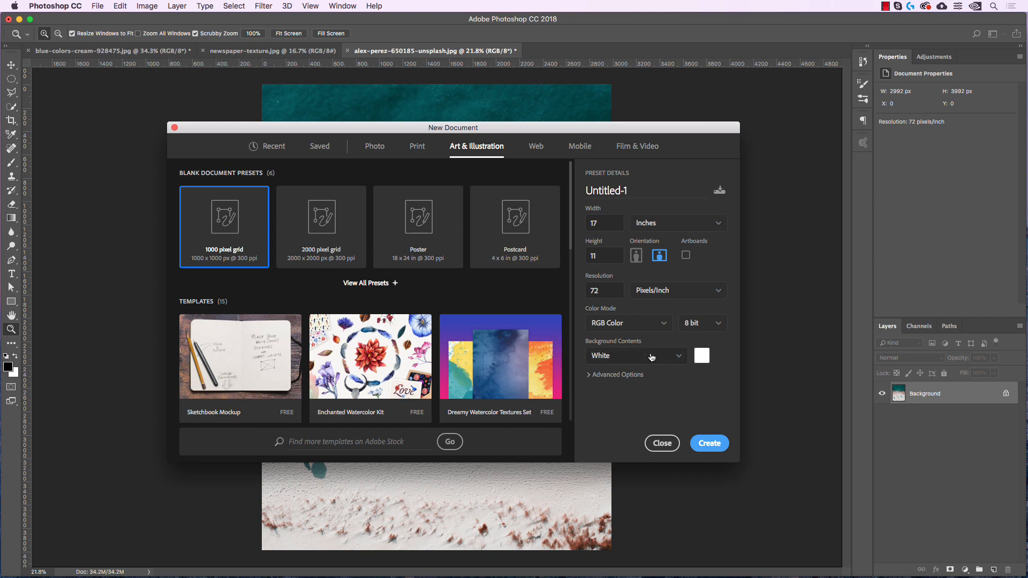
{"action": "left_click", "coordinate": [678, 358]}
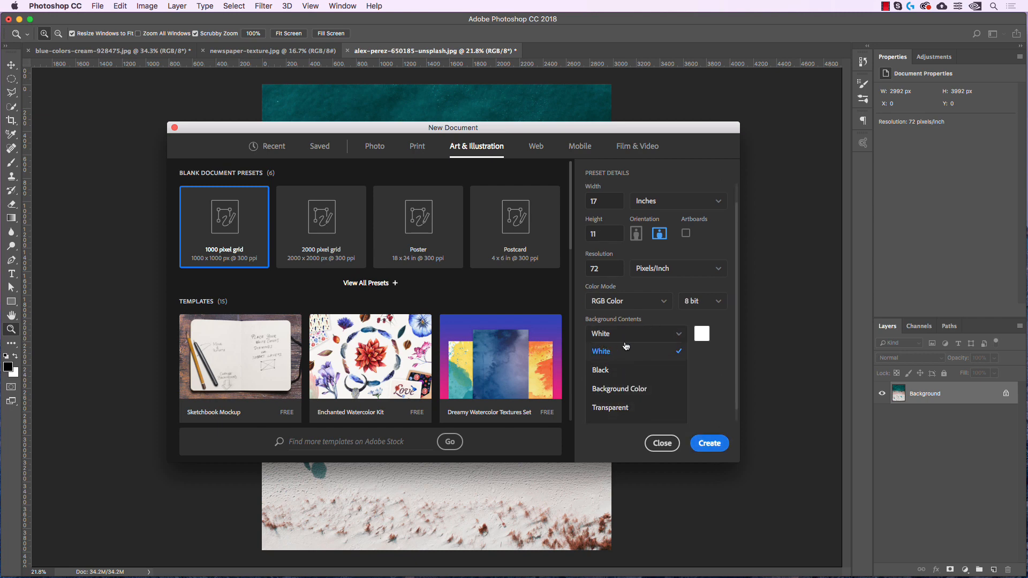
{"action": "left_click", "coordinate": [648, 351]}
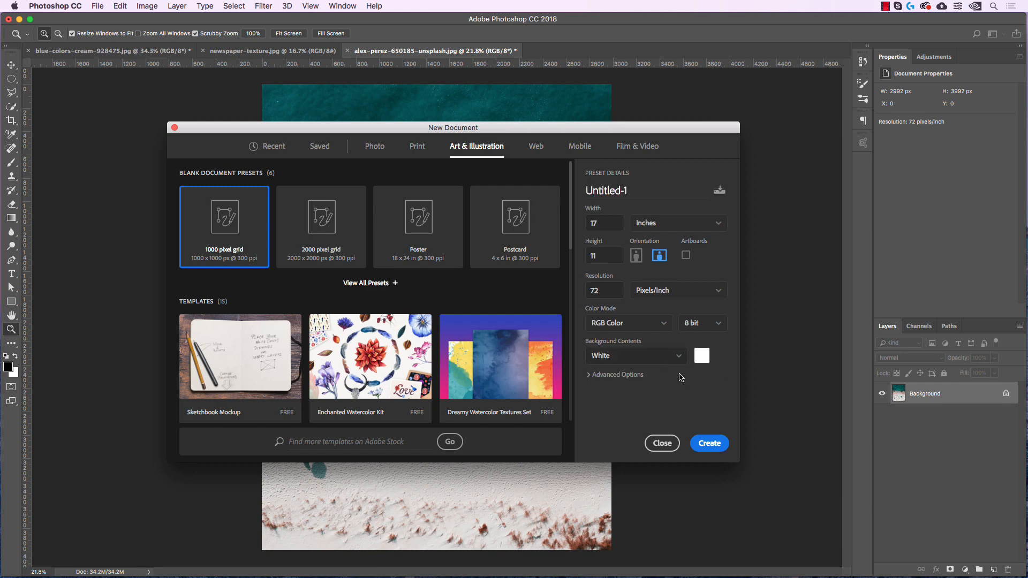
{"action": "left_click", "coordinate": [711, 442]}
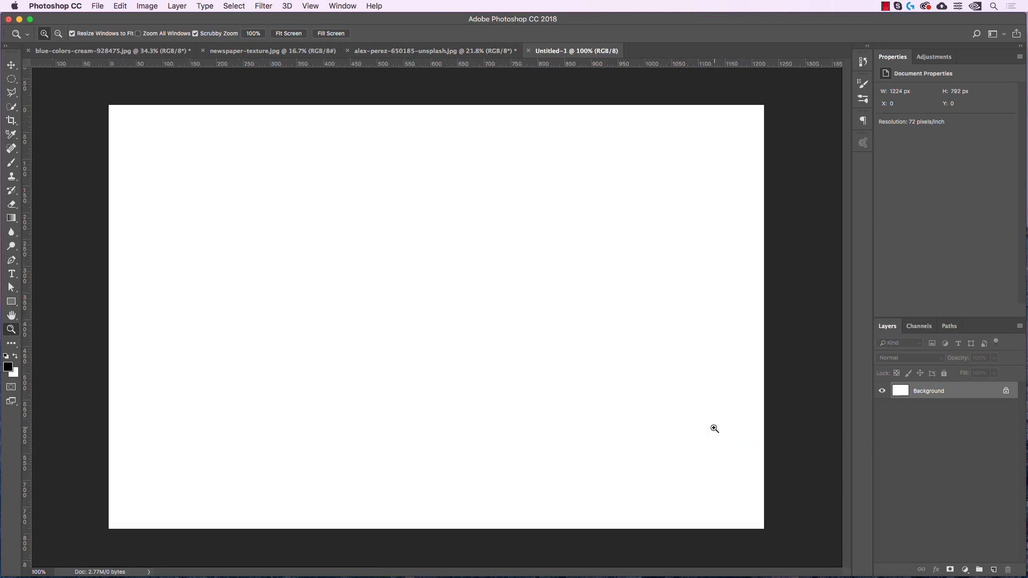
Return to the beach photo among the open images and unlock its Background layer.
{"action": "left_click", "coordinate": [421, 51]}
{"action": "left_click", "coordinate": [278, 52]}
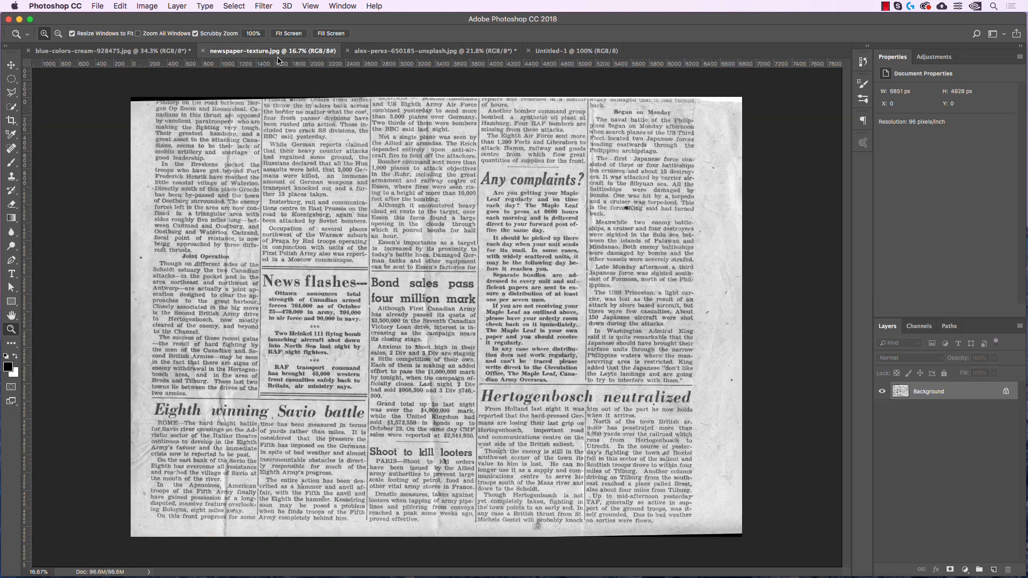
{"action": "left_click", "coordinate": [141, 52]}
{"action": "left_click", "coordinate": [270, 52]}
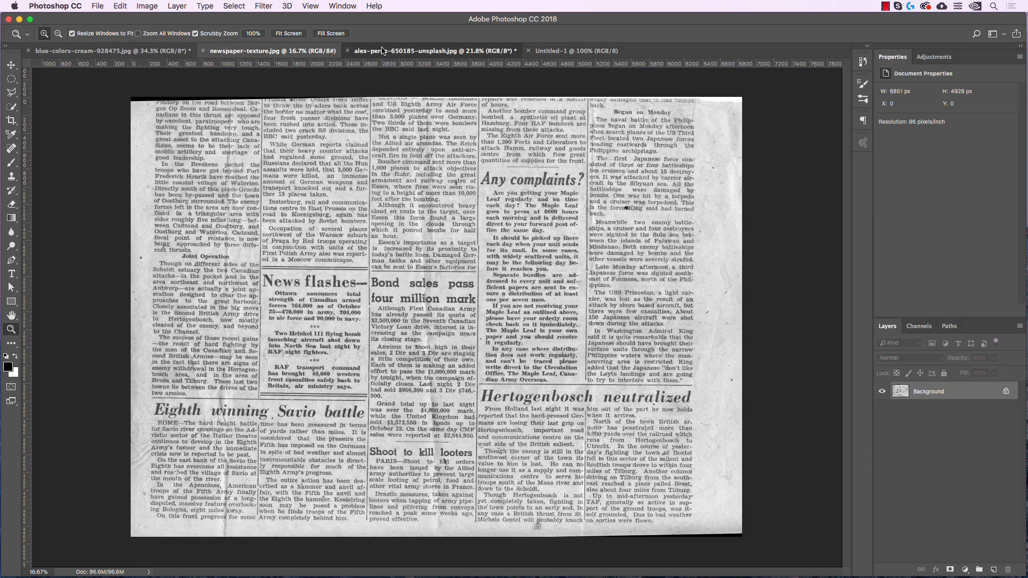
{"action": "left_click", "coordinate": [388, 52]}
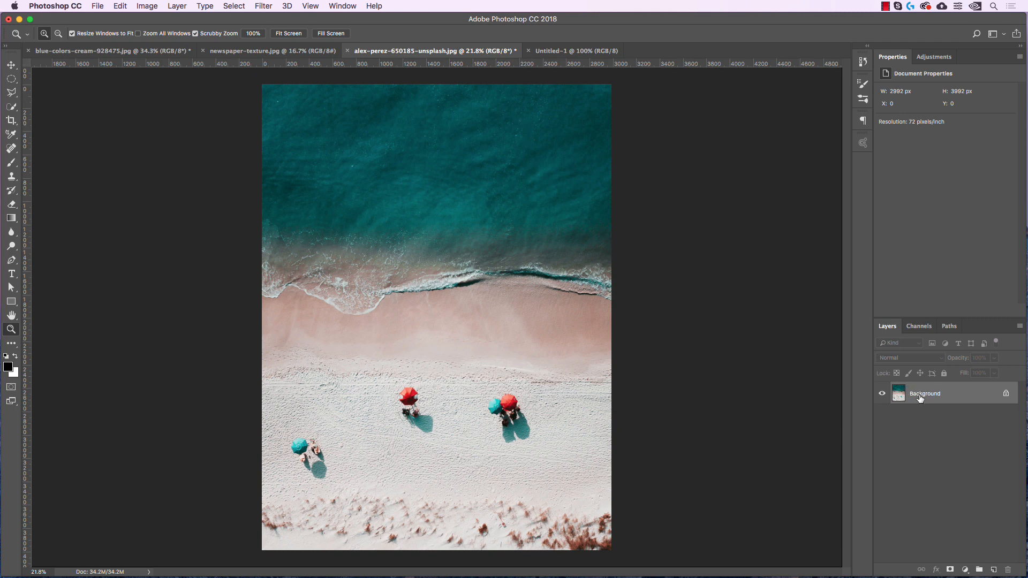
{"action": "left_click_drag", "start_coordinate": [920, 397], "coordinate": [920, 395]}
{"action": "left_click", "coordinate": [1005, 395]}
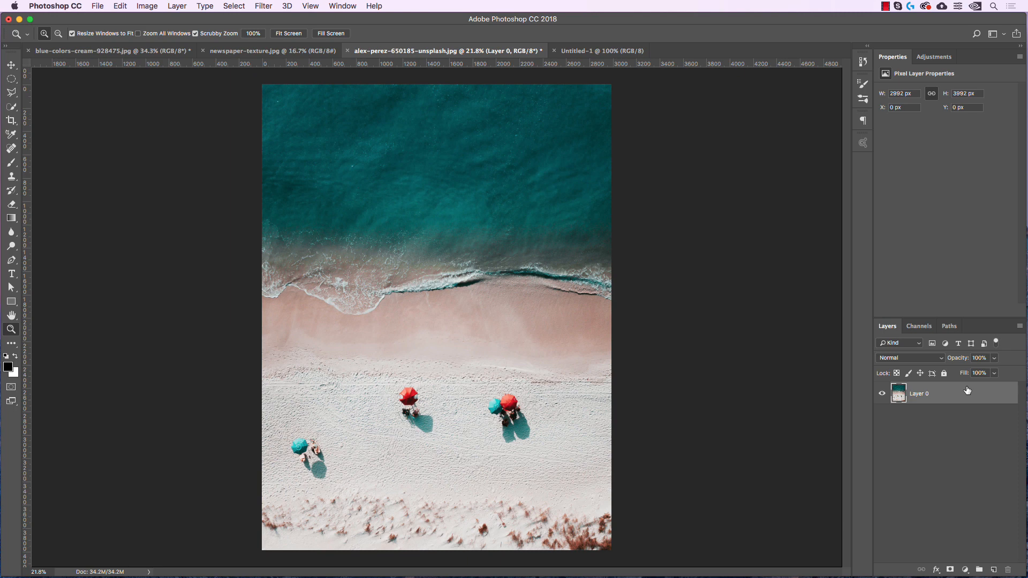
Paste the copied beach photo into the blank new document and compare it with the original image.
{"action": "left_click", "coordinate": [594, 50]}
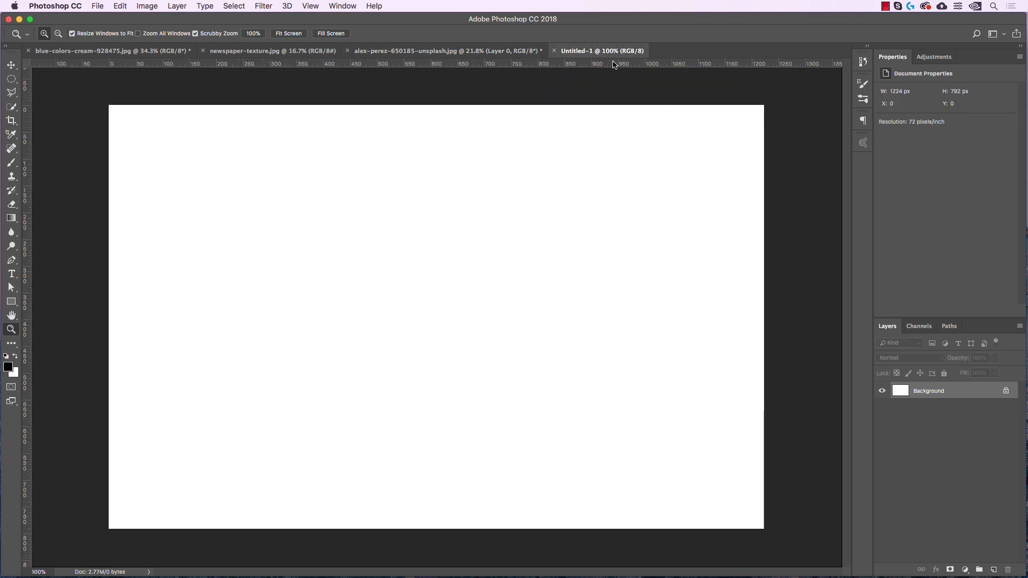
{"action": "key", "text": "super+v"}
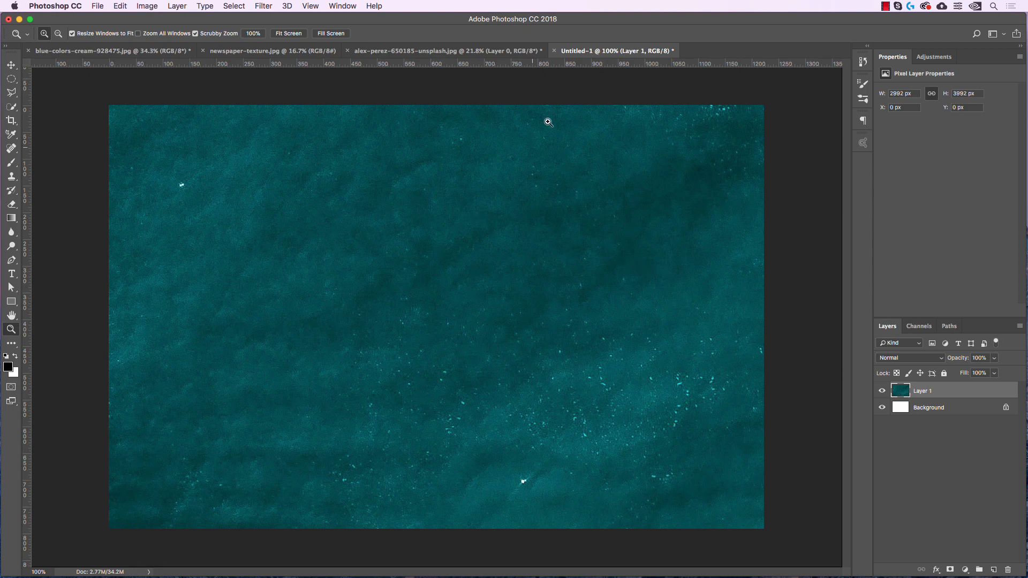
{"action": "left_click", "coordinate": [514, 50]}
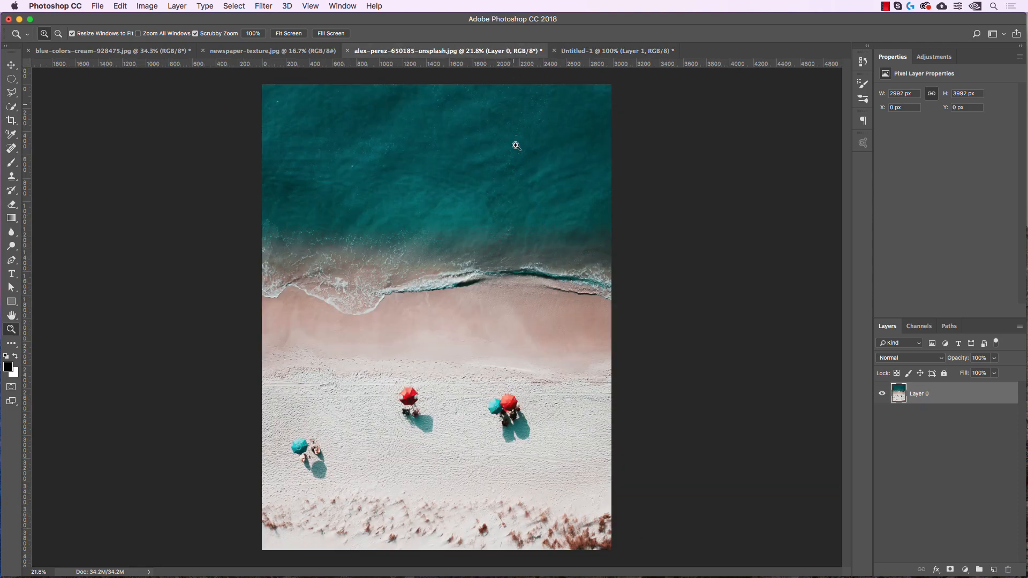
{"action": "left_click", "coordinate": [593, 53]}
{"action": "left_click", "coordinate": [483, 52]}
{"action": "left_click", "coordinate": [597, 52]}
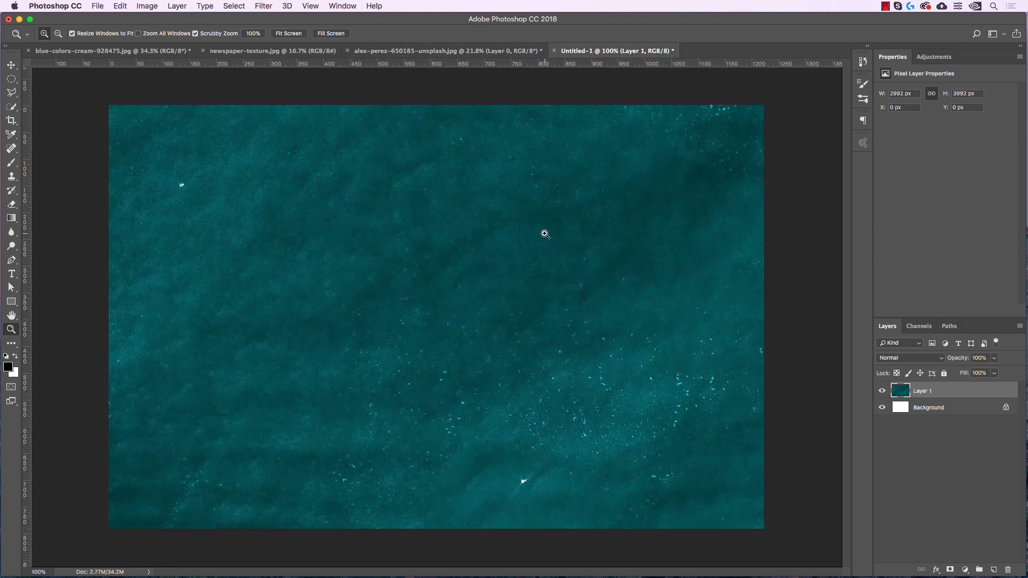
Scale the beach photo layer down proportionally to about 42% so that its width roughly matches the canvas.
{"action": "left_click", "coordinate": [10, 66]}
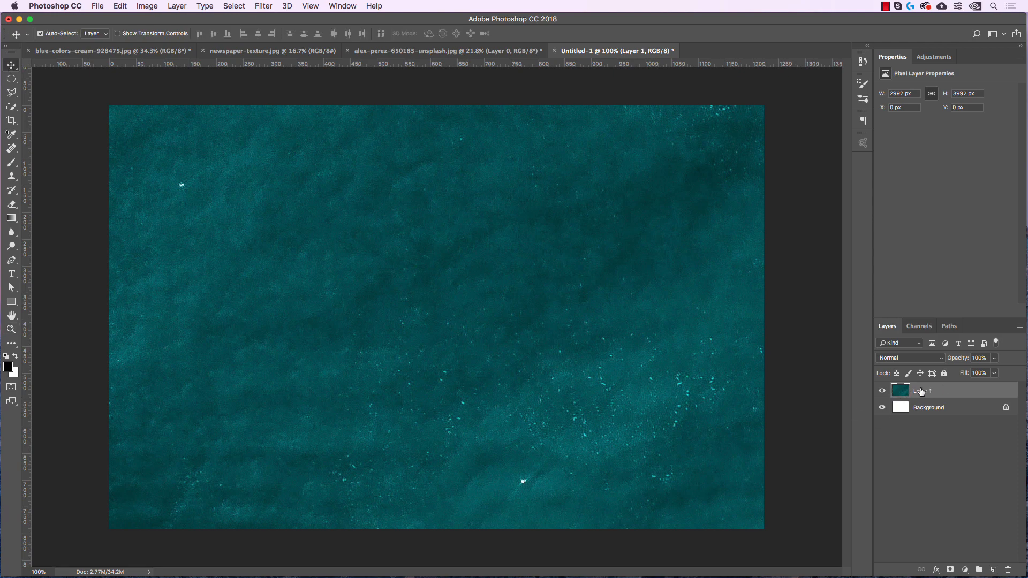
{"action": "key", "text": "super+t"}
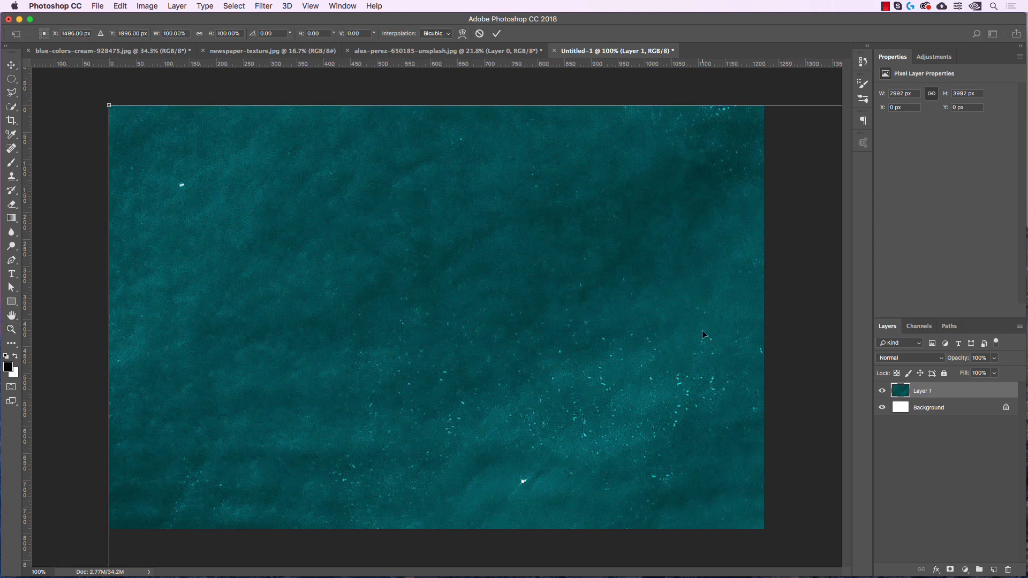
{"action": "key", "text": "super+0"}
{"action": "scroll", "coordinate": [702, 330], "scroll_direction": "down", "scroll_amount": 8}
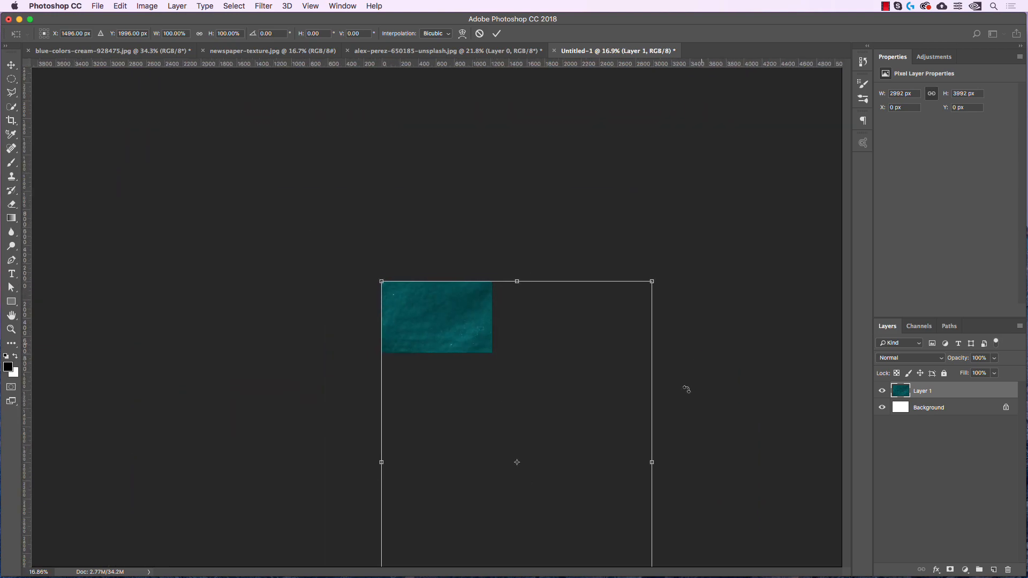
{"action": "scroll", "coordinate": [676, 338], "scroll_direction": "down", "scroll_amount": 1}
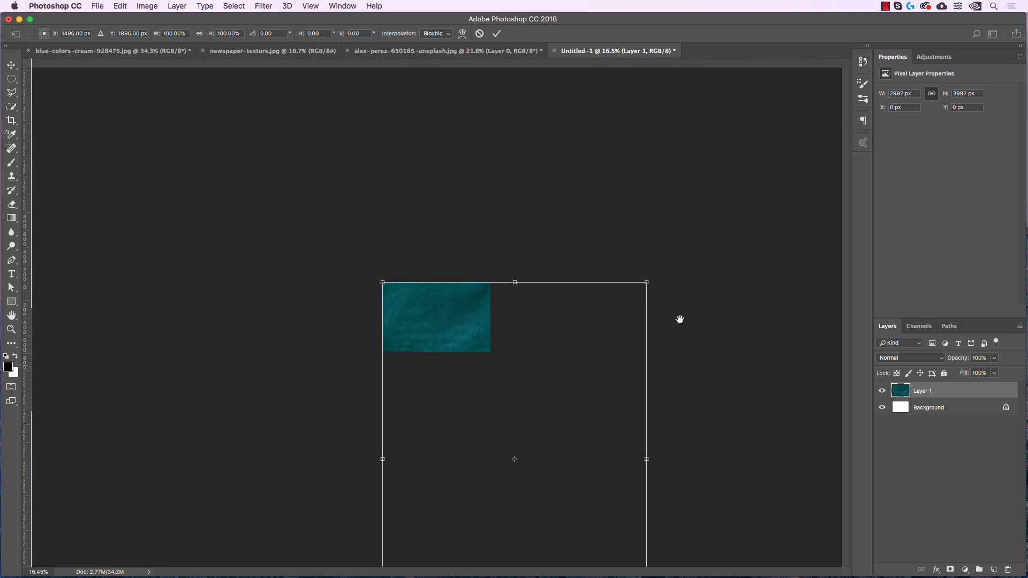
{"action": "scroll", "coordinate": [684, 351], "scroll_direction": "down", "scroll_amount": 2}
{"action": "scroll", "coordinate": [685, 461], "scroll_direction": "down", "scroll_amount": 1}
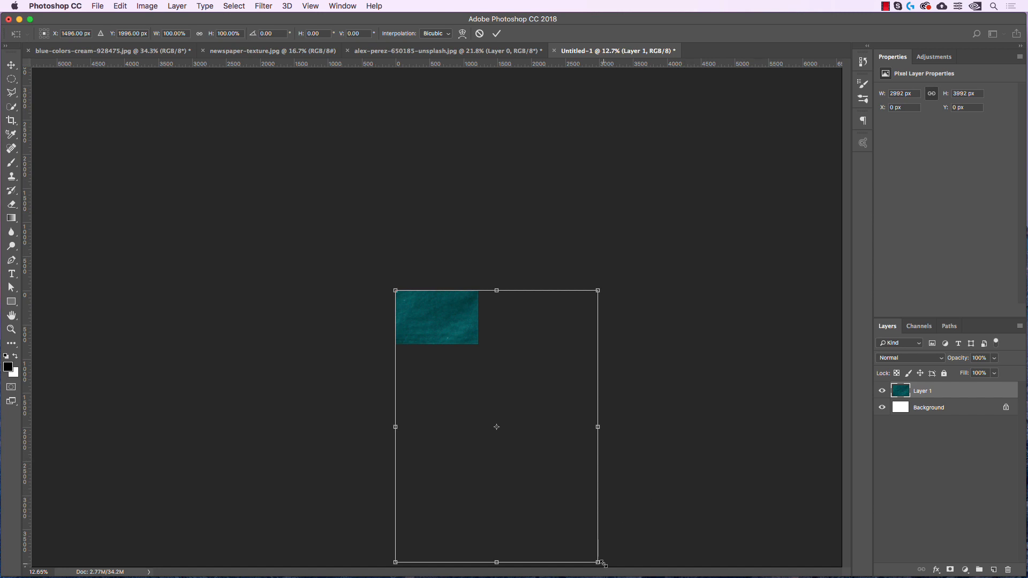
{"action": "left_click_drag", "start_coordinate": [597, 560], "coordinate": [514, 381]}
{"action": "scroll", "coordinate": [428, 323], "scroll_direction": "up", "scroll_amount": 8}
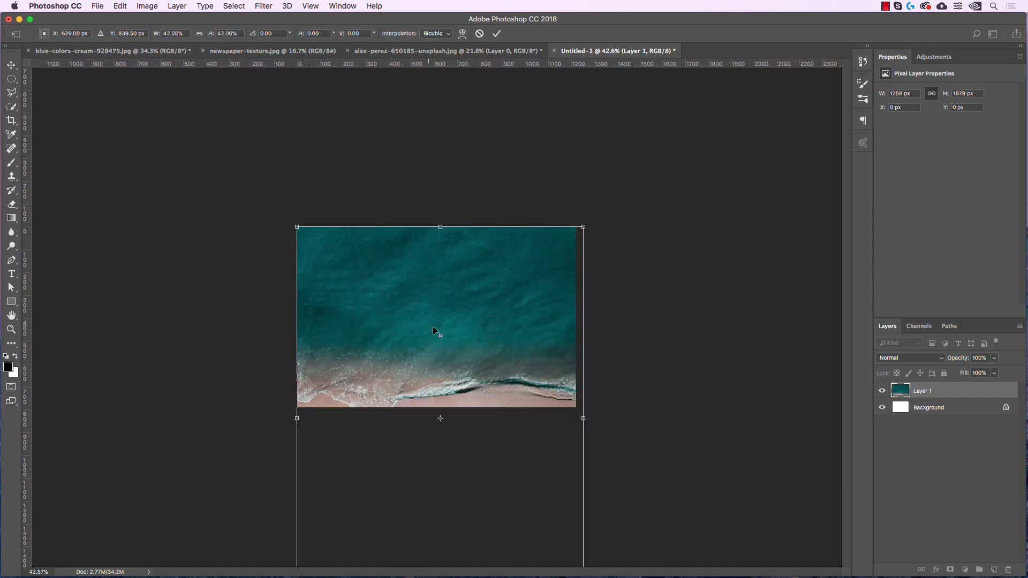
Move the beach photo up so the shoreline and umbrellas fill the canvas, reduce it to about 41% and apply the transform.
{"action": "left_click_drag", "start_coordinate": [433, 326], "coordinate": [469, 229]}
{"action": "left_click_drag", "start_coordinate": [583, 117], "coordinate": [572, 118]}
{"action": "left_click_drag", "start_coordinate": [544, 172], "coordinate": [544, 168]}
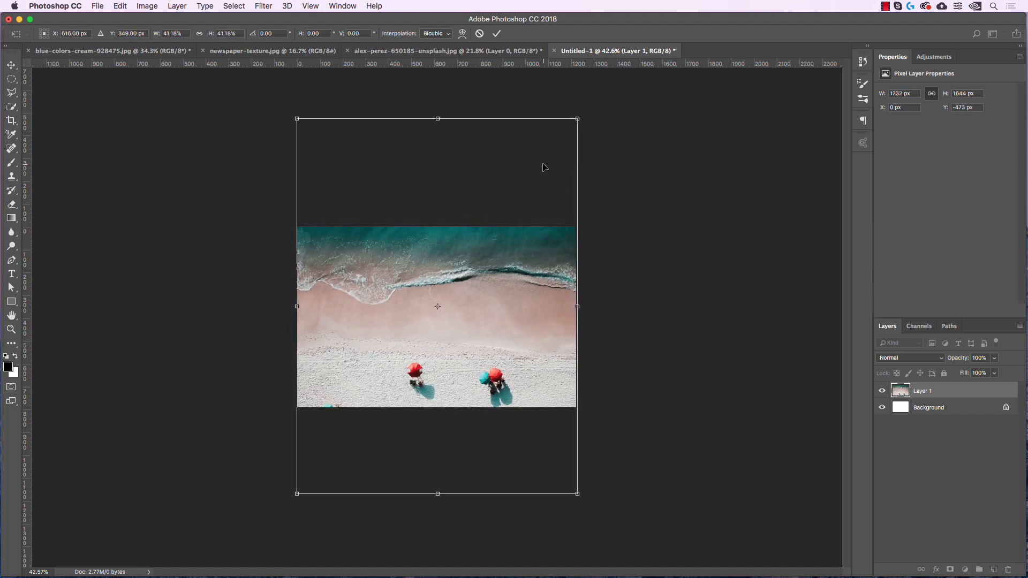
{"action": "left_click", "coordinate": [496, 34]}
{"action": "scroll", "coordinate": [598, 360], "scroll_direction": "up", "scroll_amount": 3}
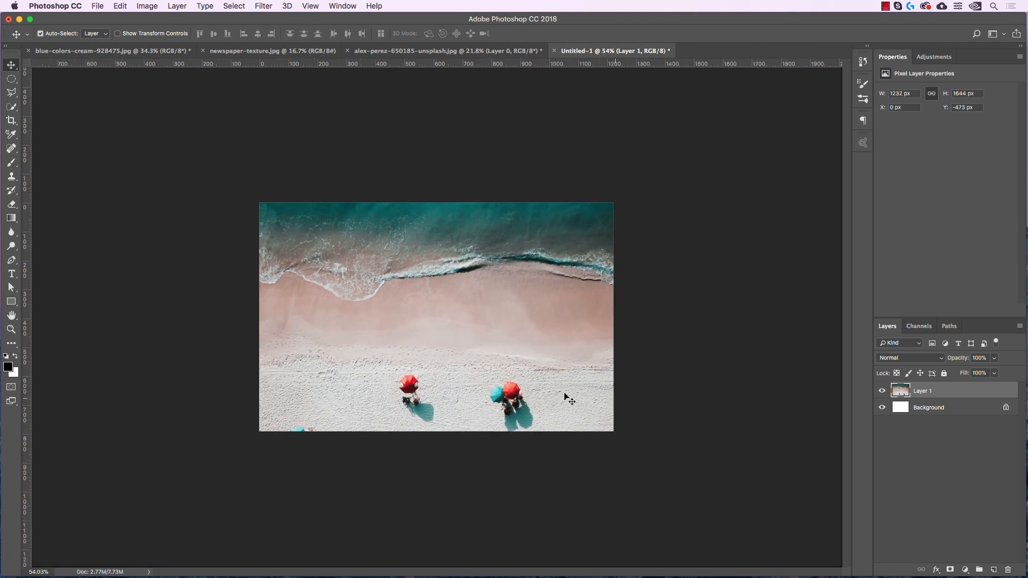
{"action": "scroll", "coordinate": [513, 384], "scroll_direction": "up", "scroll_amount": 3}
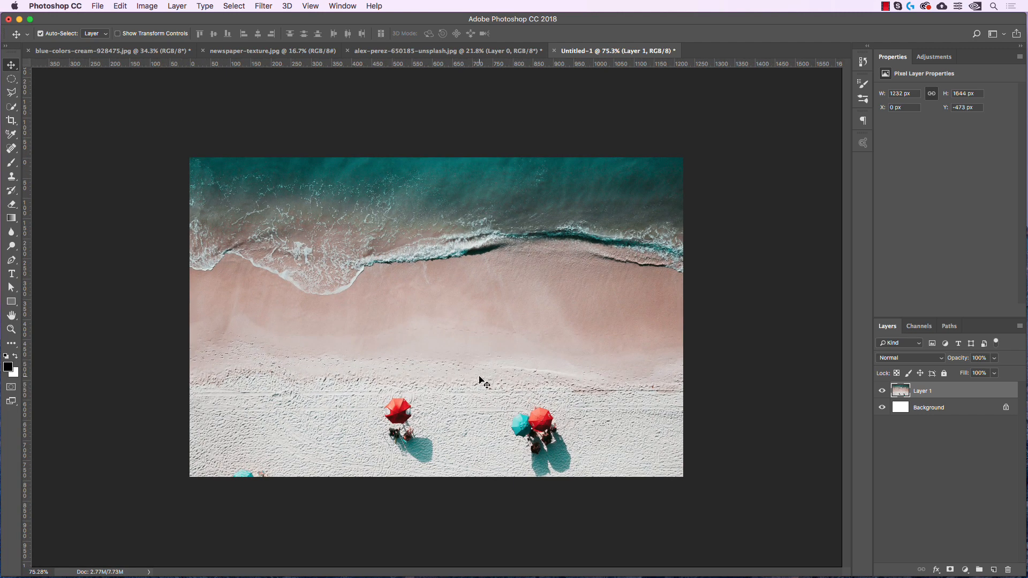
In the donut photo, select the donut with Quick Selection, exclude its hole and unlock the Background layer.
{"action": "left_click", "coordinate": [272, 52]}
{"action": "left_click", "coordinate": [122, 51]}
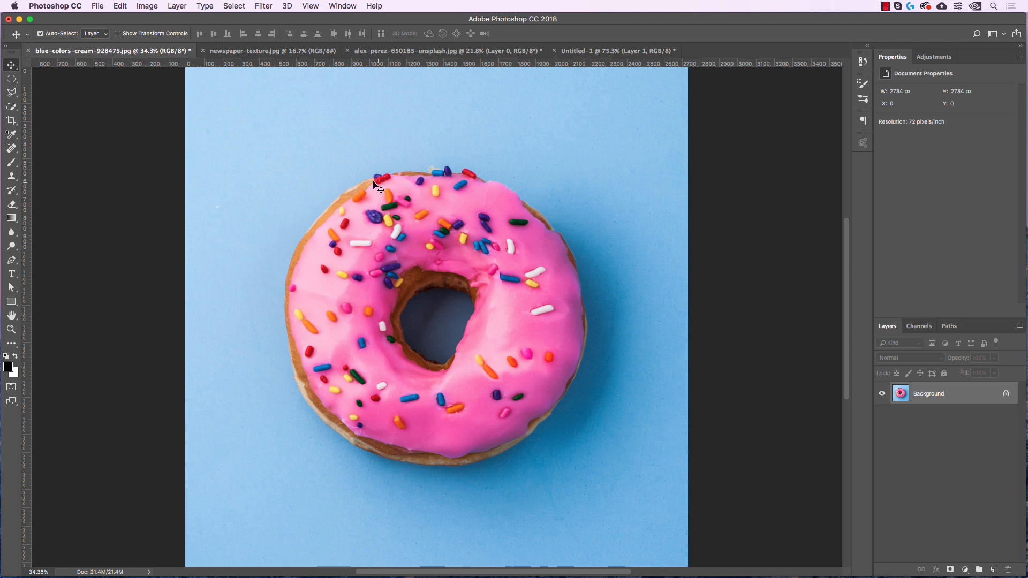
{"action": "left_click", "coordinate": [12, 108]}
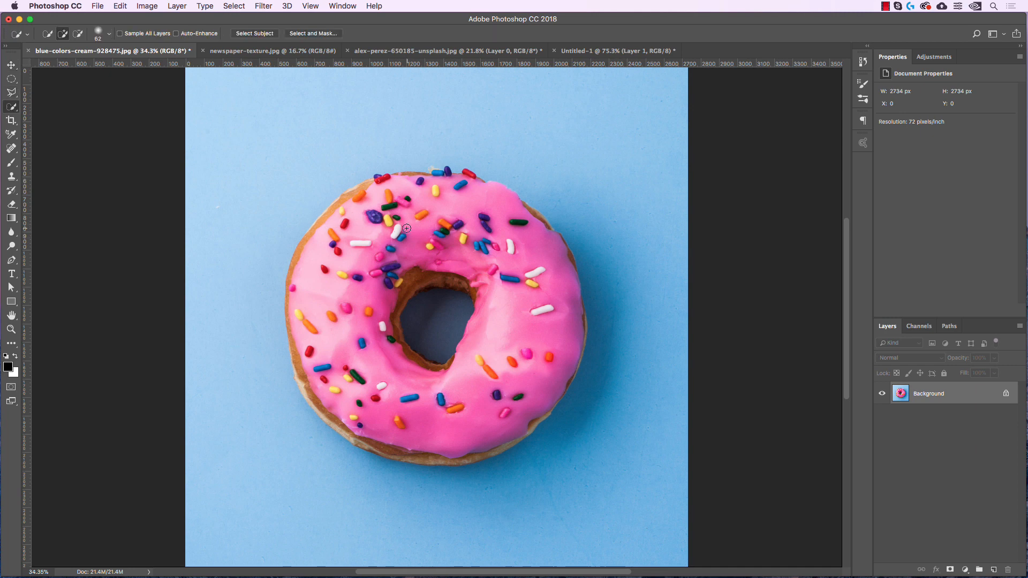
{"action": "mouse_move", "coordinate": [407, 228]}
{"action": "left_mouse_down"}
{"action": "mouse_move", "coordinate": [348, 257]}
{"action": "mouse_move", "coordinate": [350, 350]}
{"action": "mouse_move", "coordinate": [394, 410]}
{"action": "mouse_move", "coordinate": [461, 425]}
{"action": "left_mouse_up"}
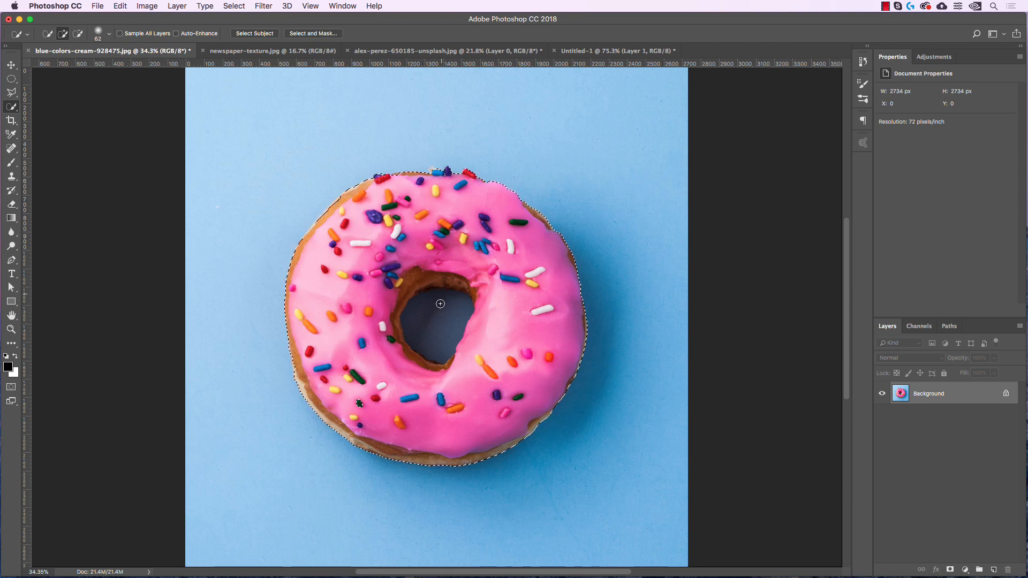
{"action": "key", "text": "alt"}
{"action": "left_click", "coordinate": [1006, 395]}
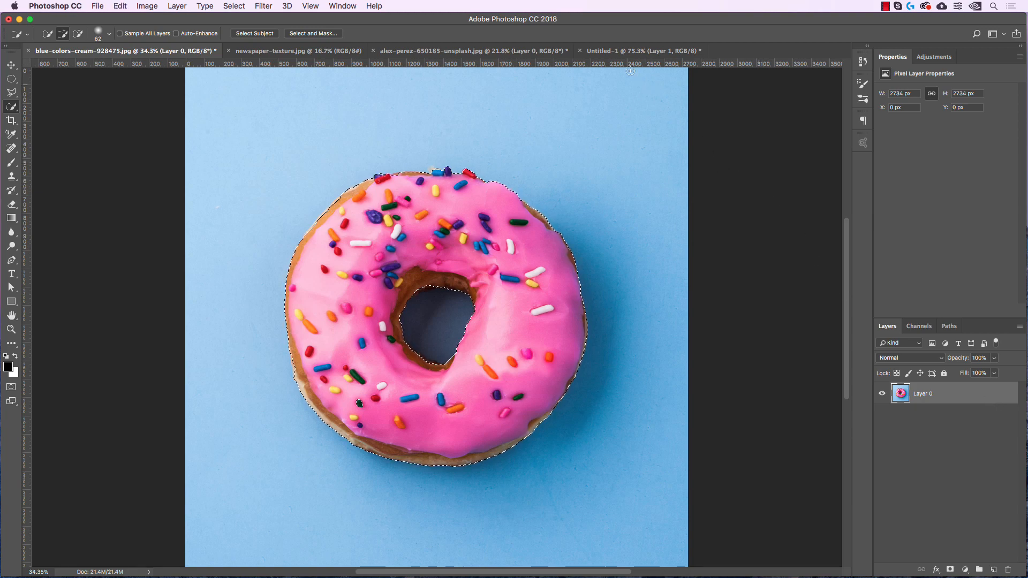
Copy the selected donut into the Untitled-1 collage document as a new layer above the beach.
{"action": "left_click", "coordinate": [597, 51]}
{"action": "left_click_drag", "start_coordinate": [568, 266], "coordinate": [567, 268]}
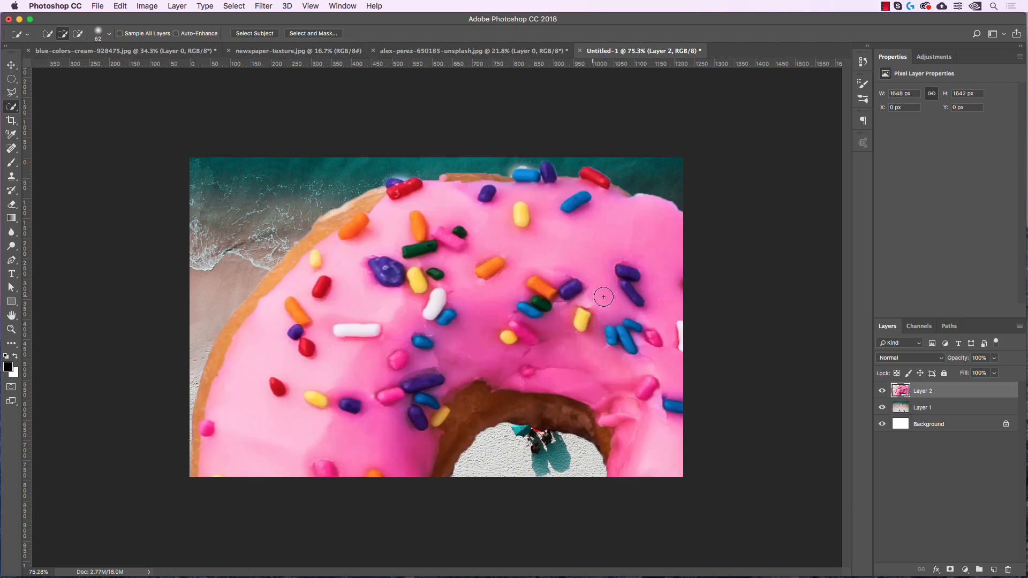
{"action": "scroll", "coordinate": [566, 292], "scroll_direction": "down", "scroll_amount": 5}
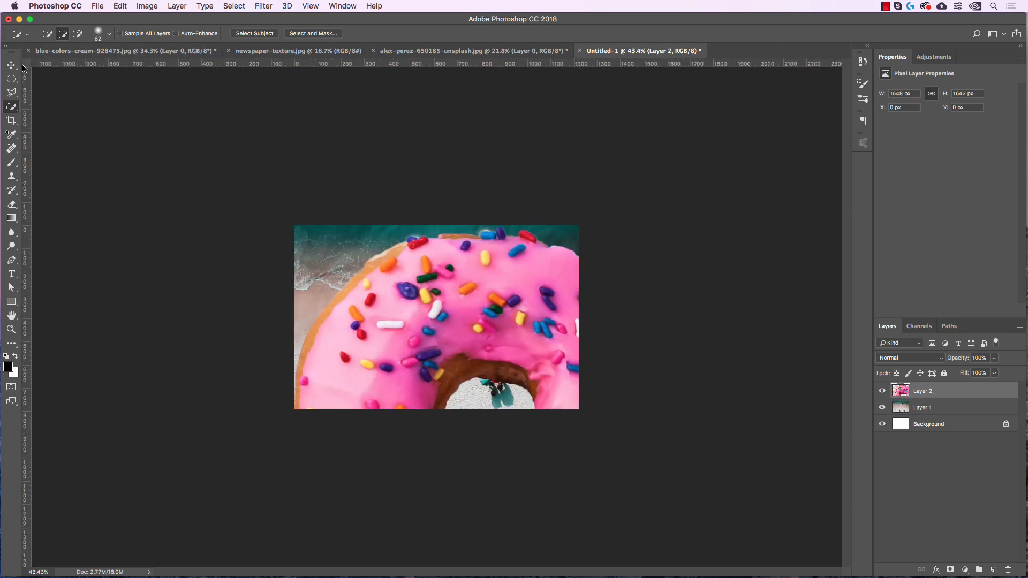
Scale the pasted donut to about 34%, place it over the upper-left part of the beach and apply the transform.
{"action": "key", "text": "super+t"}
{"action": "left_click_drag", "start_coordinate": [678, 226], "coordinate": [507, 393]}
{"action": "left_click_drag", "start_coordinate": [431, 409], "coordinate": [451, 249]}
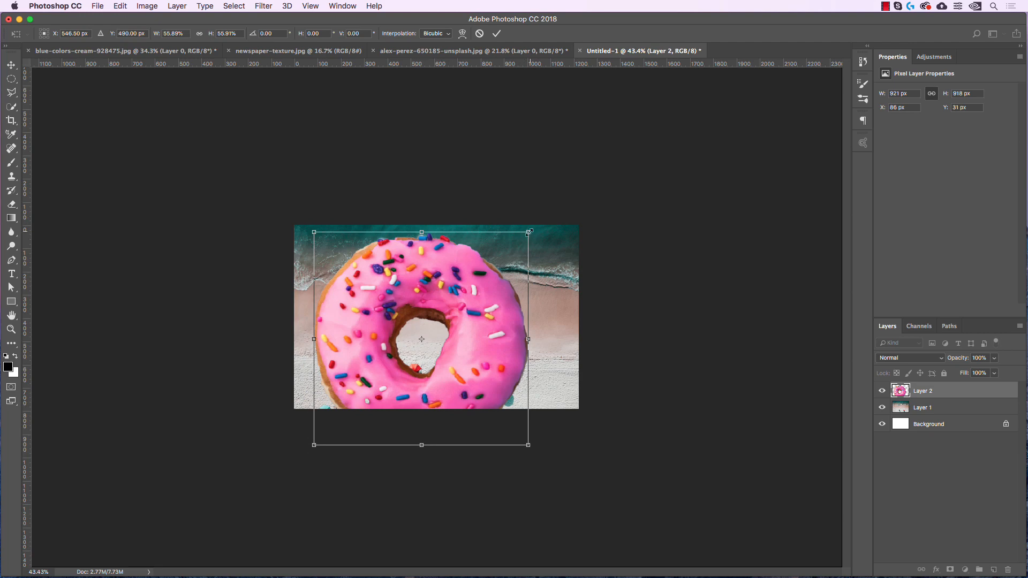
{"action": "left_click_drag", "start_coordinate": [526, 231], "coordinate": [441, 316]}
{"action": "left_click_drag", "start_coordinate": [407, 354], "coordinate": [402, 275]}
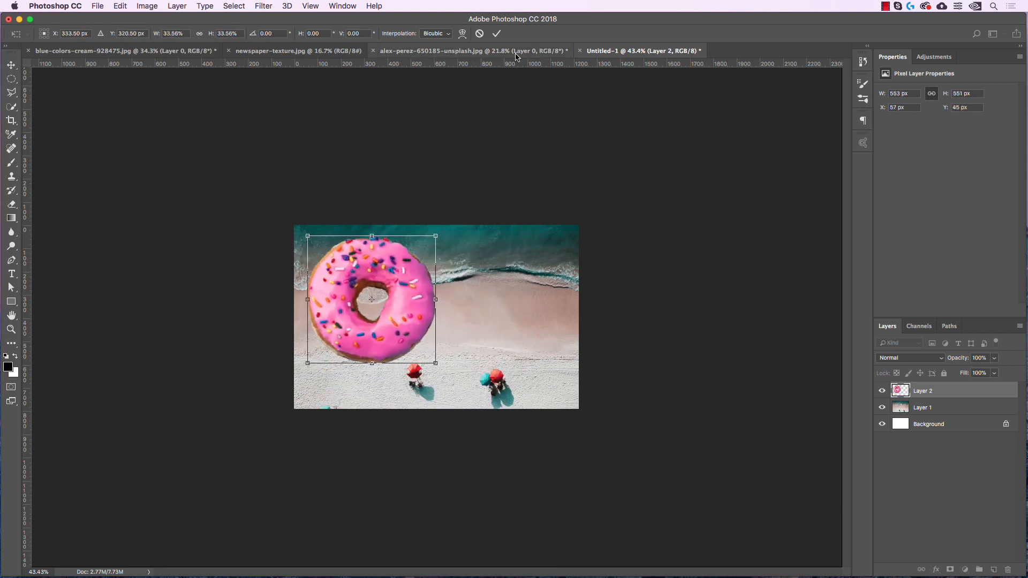
{"action": "left_click", "coordinate": [497, 33]}
{"action": "scroll", "coordinate": [370, 306], "scroll_direction": "up", "scroll_amount": 6}
{"action": "scroll", "coordinate": [370, 306], "scroll_direction": "up", "scroll_amount": 3}
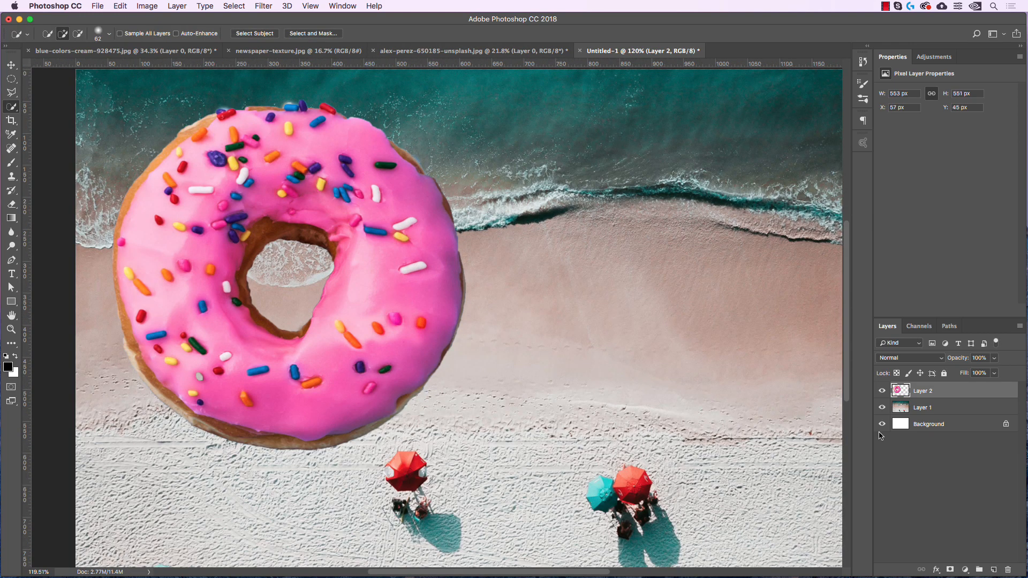
Check the cut-out donut with the layers beneath it hidden, show them again and delete the donut layer.
{"action": "left_click", "coordinate": [882, 424]}
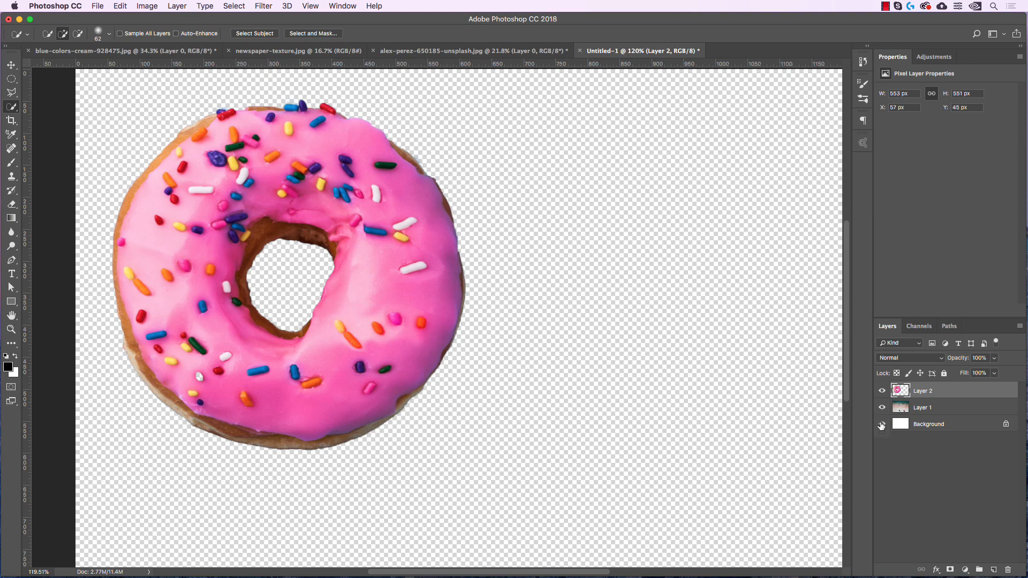
{"action": "left_click", "coordinate": [881, 424]}
{"action": "key", "text": "Delete"}
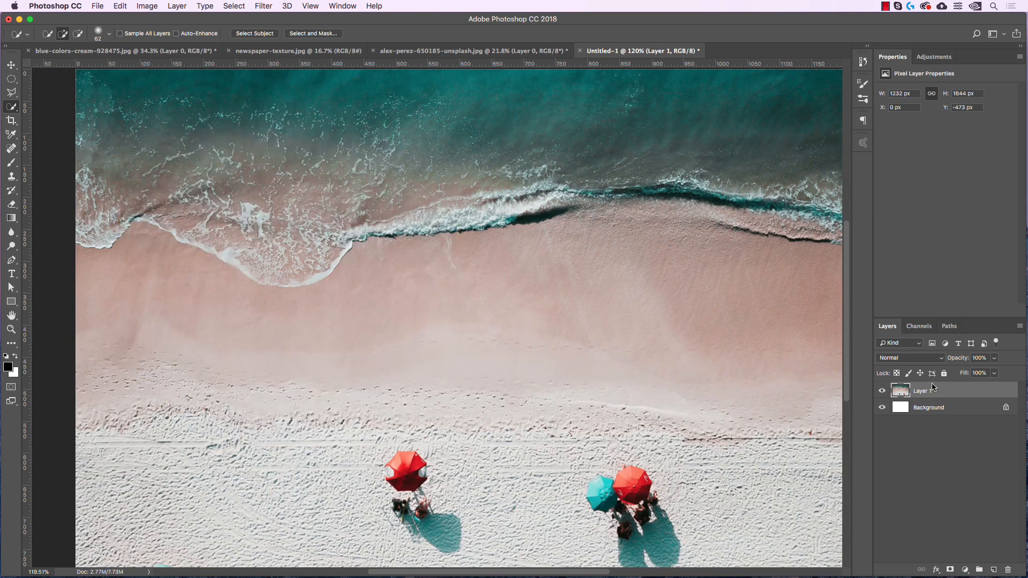
Add a layer mask from the donut selection in the donut photo and copy the masked layer into the Untitled-1 collage.
{"action": "left_click", "coordinate": [174, 51]}
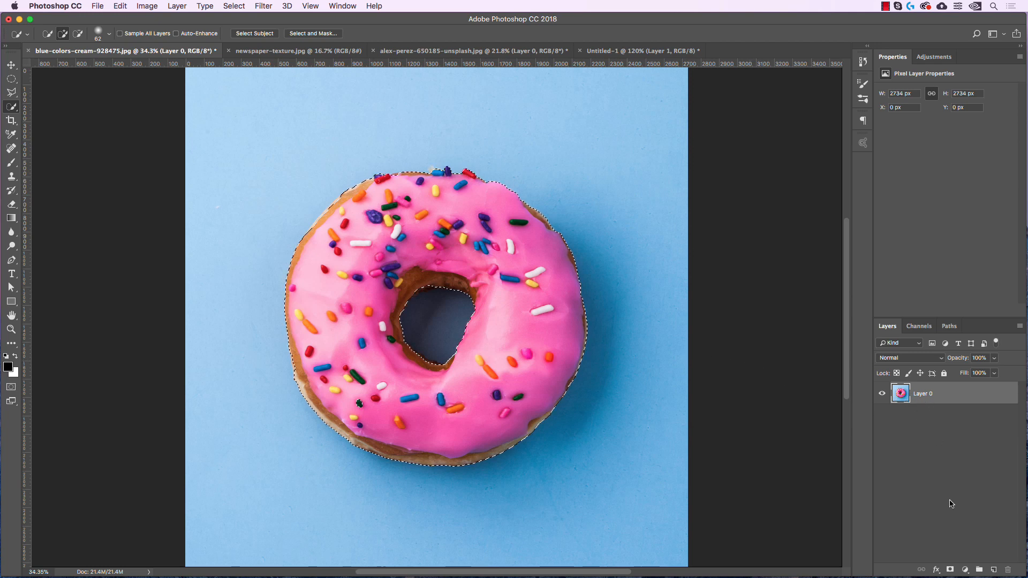
{"action": "left_click", "coordinate": [950, 570]}
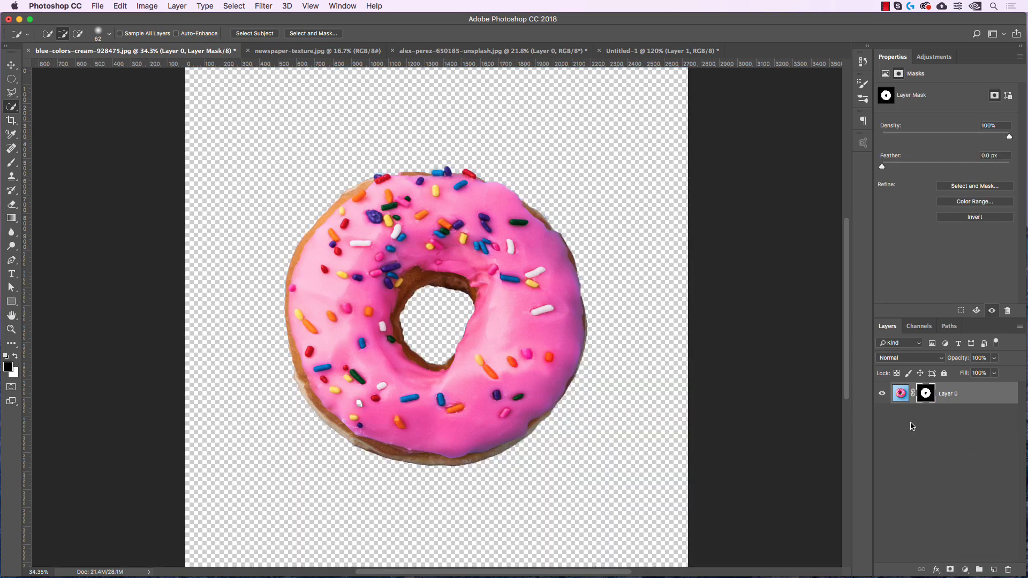
{"action": "left_click", "coordinate": [956, 400]}
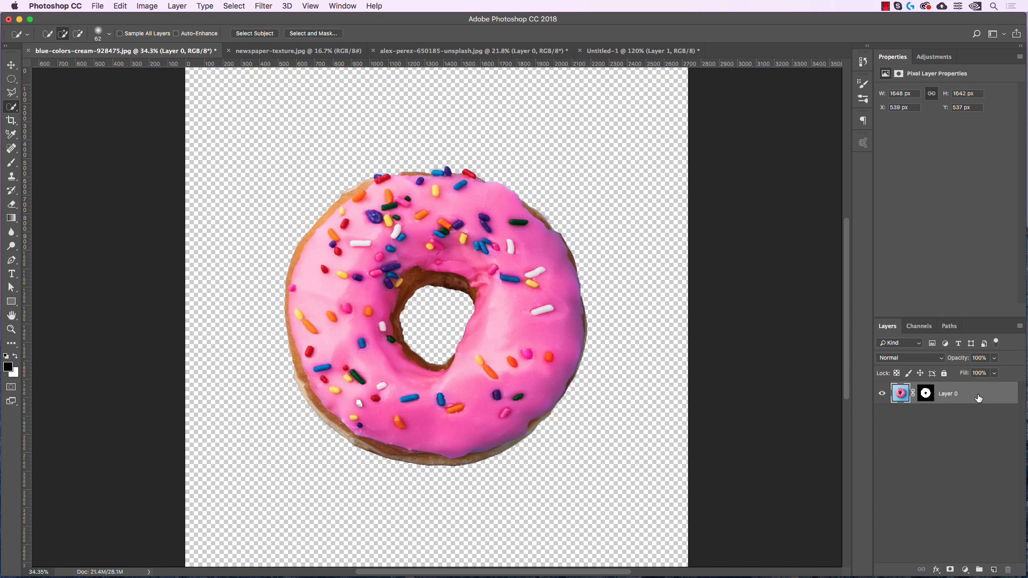
{"action": "left_click_drag", "start_coordinate": [663, 74], "coordinate": [665, 205]}
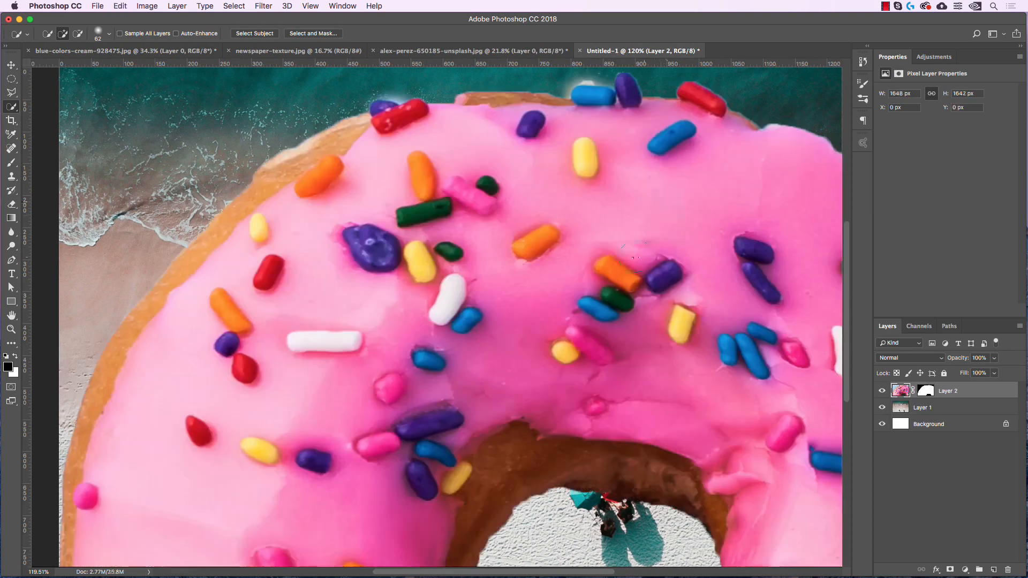
Scale the masked donut layer down proportionally to about 34% over the upper-left part of the beach.
{"action": "scroll", "coordinate": [634, 258], "scroll_direction": "down", "scroll_amount": 3}
{"action": "left_click", "coordinate": [11, 66]}
{"action": "scroll", "coordinate": [674, 378], "scroll_direction": "down", "scroll_amount": 2}
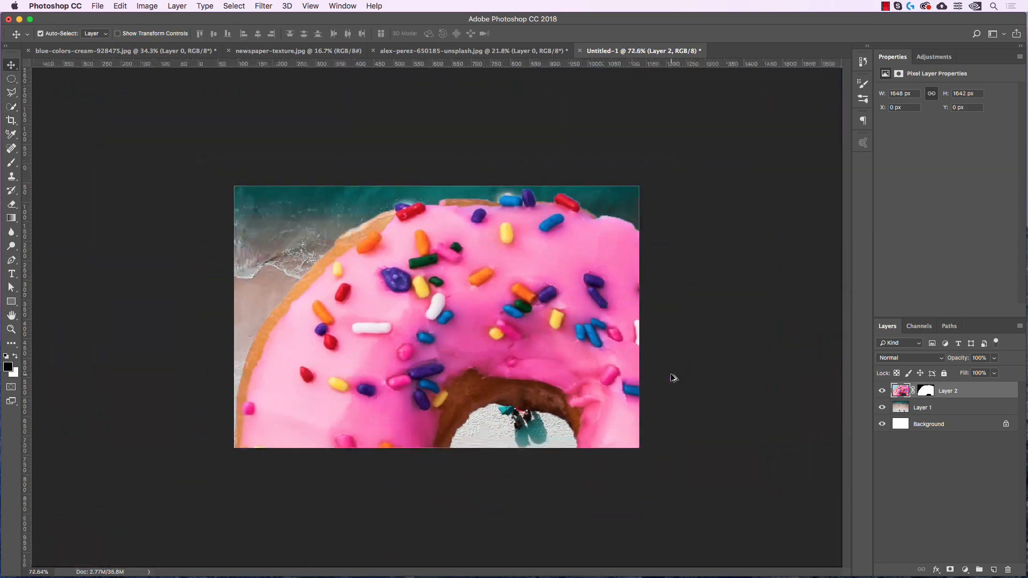
{"action": "scroll", "coordinate": [672, 379], "scroll_direction": "down", "scroll_amount": 3}
{"action": "key", "text": "super+t"}
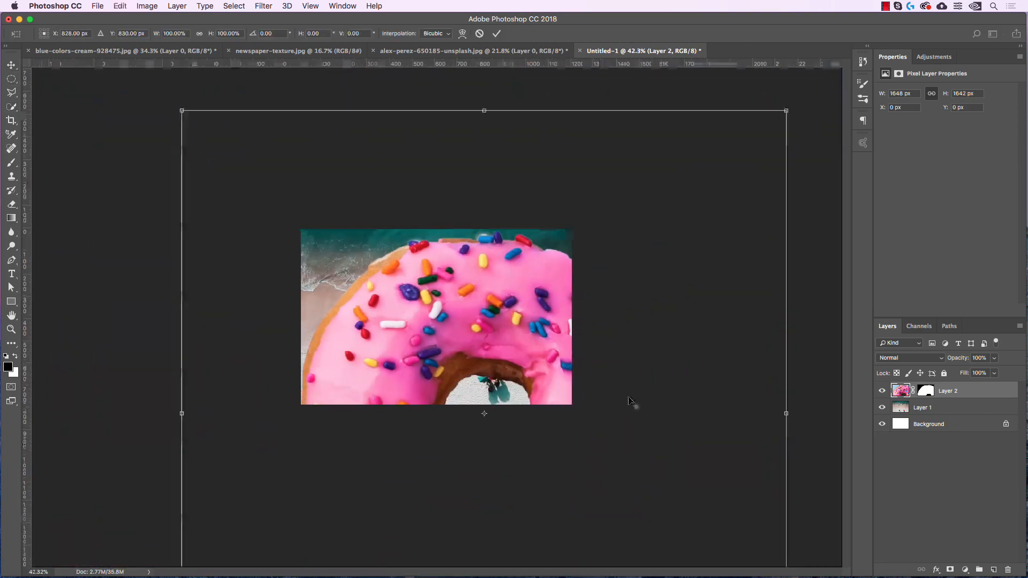
{"action": "scroll", "coordinate": [630, 401], "scroll_direction": "down", "scroll_amount": 3}
{"action": "left_click_drag", "start_coordinate": [588, 492], "coordinate": [431, 318]}
{"action": "scroll", "coordinate": [431, 318], "scroll_direction": "up", "scroll_amount": 3}
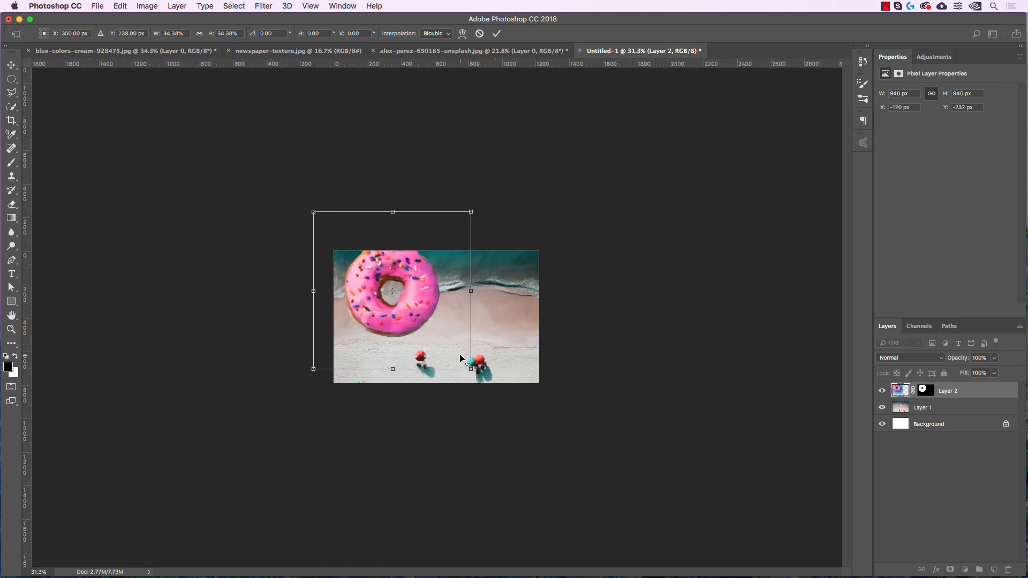
Reduce the masked donut to about 28%, position it over the shoreline on the beach's left side and apply the transform.
{"action": "left_click_drag", "start_coordinate": [482, 385], "coordinate": [454, 358]}
{"action": "left_click_drag", "start_coordinate": [399, 286], "coordinate": [399, 319]}
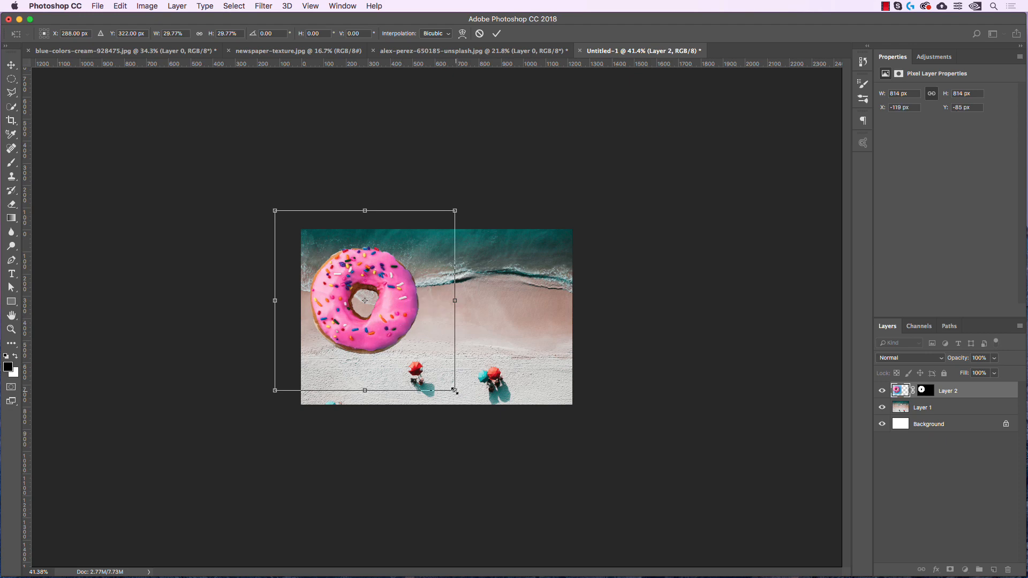
{"action": "left_click_drag", "start_coordinate": [454, 390], "coordinate": [443, 380]}
{"action": "left_click_drag", "start_coordinate": [402, 318], "coordinate": [406, 320]}
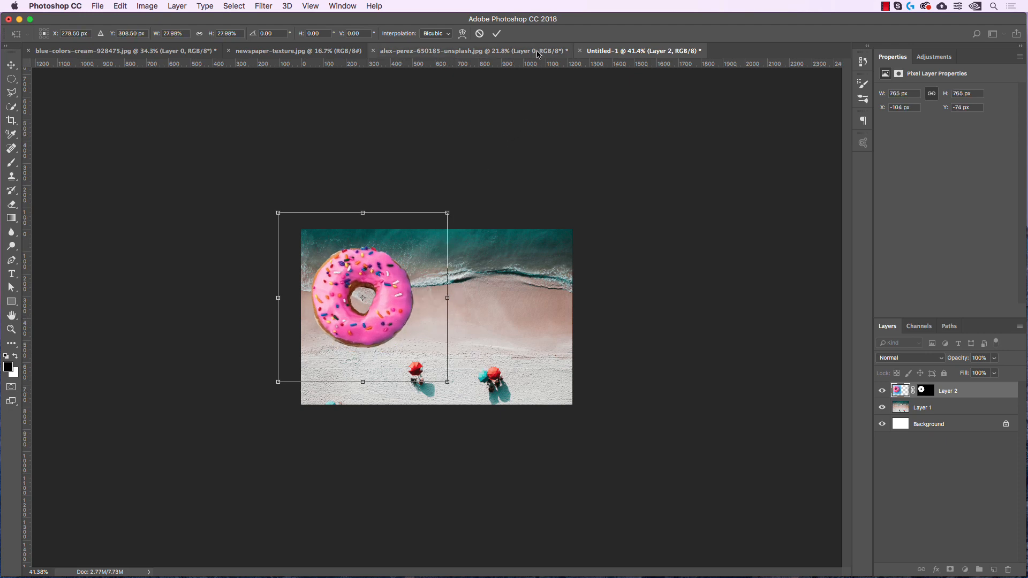
{"action": "left_click", "coordinate": [497, 33]}
{"action": "key", "text": "super+0"}
{"action": "left_click_drag", "start_coordinate": [438, 307], "coordinate": [394, 282]}
{"action": "scroll", "coordinate": [396, 283], "scroll_direction": "down", "scroll_amount": 1}
{"action": "scroll", "coordinate": [312, 268], "scroll_direction": "up", "scroll_amount": 2}
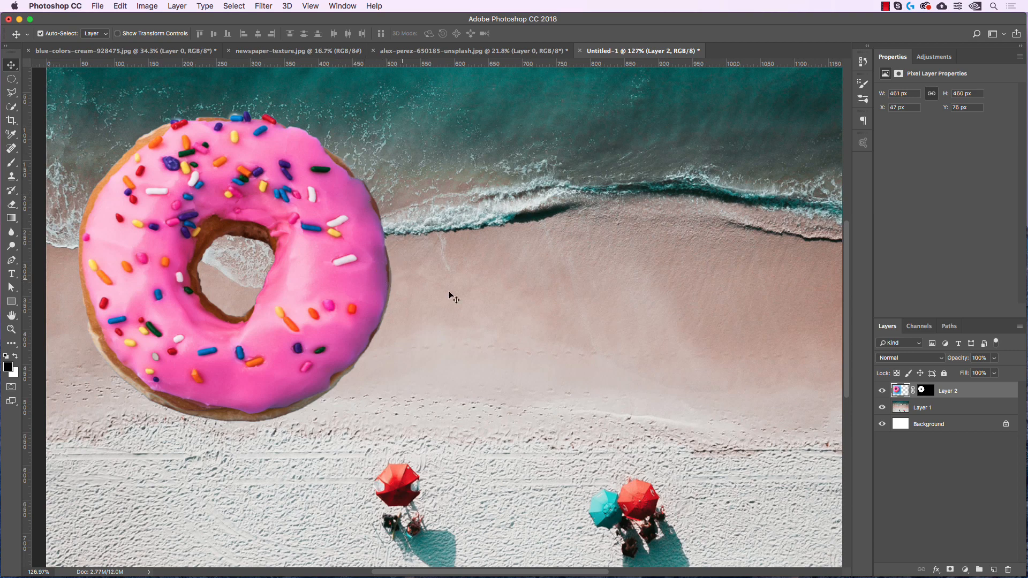
Try painting white along the donut's right edge on its layer mask with a size 45 brush, and undo the stroke.
{"action": "left_click", "coordinate": [924, 392]}
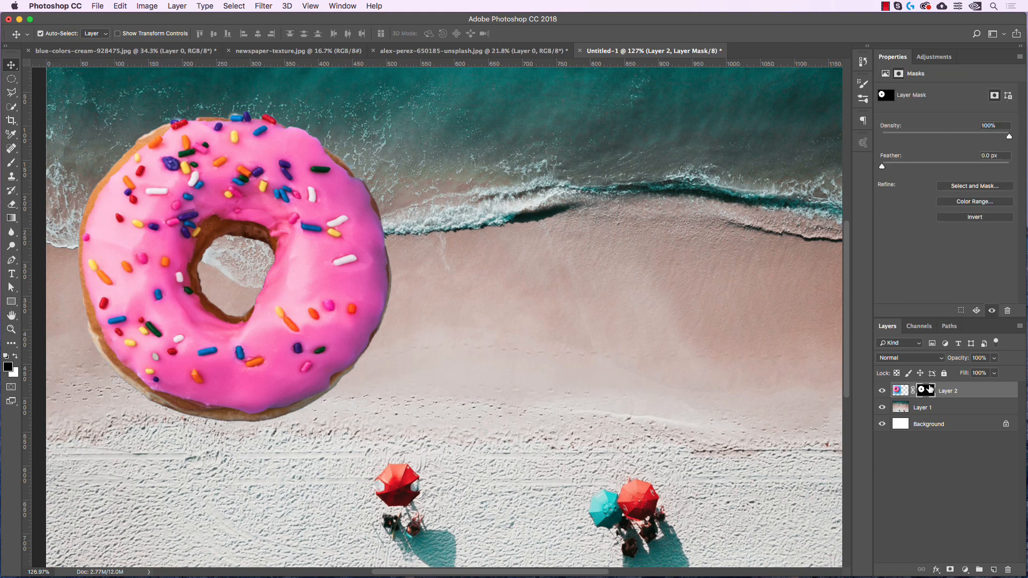
{"action": "left_click", "coordinate": [11, 162]}
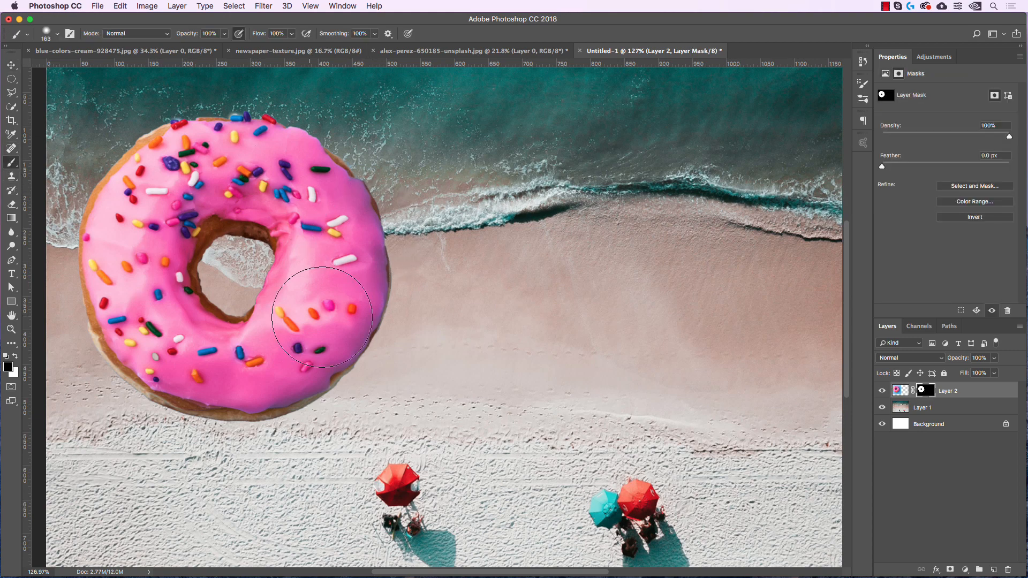
{"action": "key", "text": "x"}
{"action": "mouse_move", "coordinate": [449, 253]}
{"action": "left_mouse_down"}
{"action": "mouse_move", "coordinate": [432, 254]}
{"action": "mouse_move", "coordinate": [439, 303]}
{"action": "mouse_move", "coordinate": [410, 372]}
{"action": "left_mouse_up"}
{"action": "mouse_move", "coordinate": [381, 252]}
{"action": "left_mouse_down"}
{"action": "mouse_move", "coordinate": [366, 172]}
{"action": "mouse_move", "coordinate": [341, 146]}
{"action": "mouse_move", "coordinate": [366, 181]}
{"action": "mouse_move", "coordinate": [393, 274]}
{"action": "mouse_move", "coordinate": [393, 222]}
{"action": "mouse_move", "coordinate": [386, 206]}
{"action": "mouse_move", "coordinate": [392, 312]}
{"action": "mouse_move", "coordinate": [397, 305]}
{"action": "mouse_move", "coordinate": [375, 356]}
{"action": "left_mouse_up"}
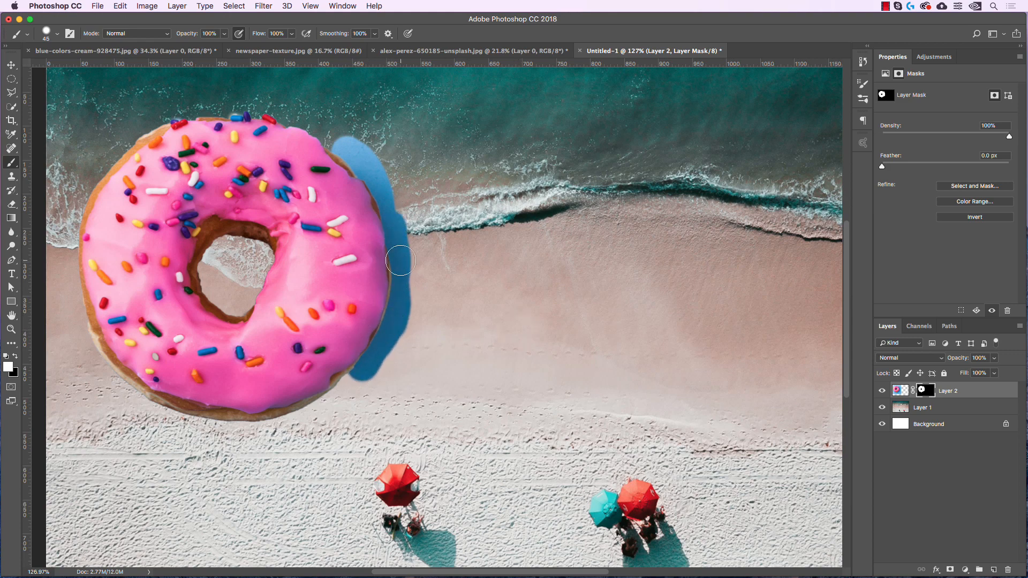
{"action": "key", "text": "super+z"}
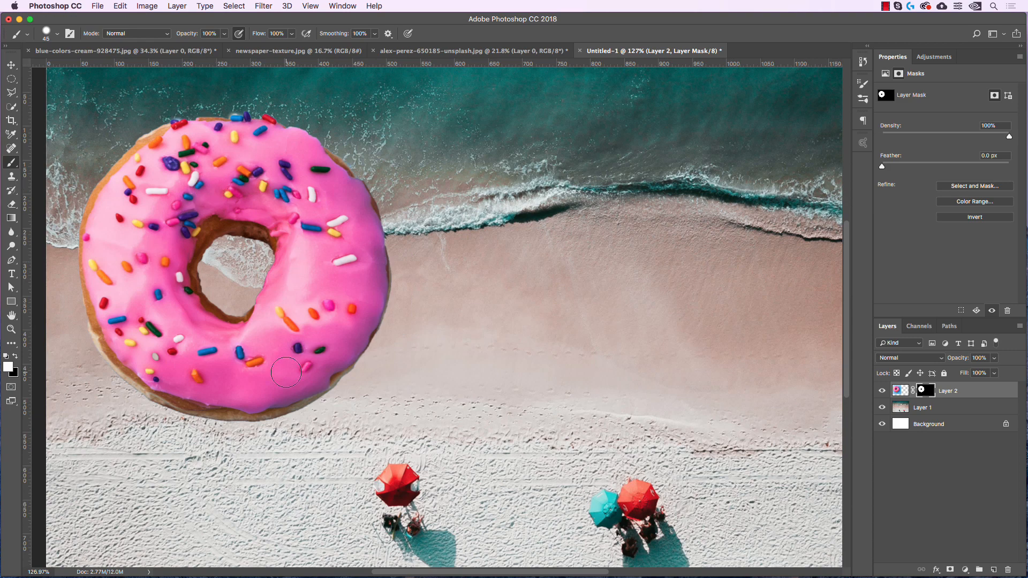
{"action": "scroll", "coordinate": [336, 349], "scroll_direction": "down", "scroll_amount": 3}
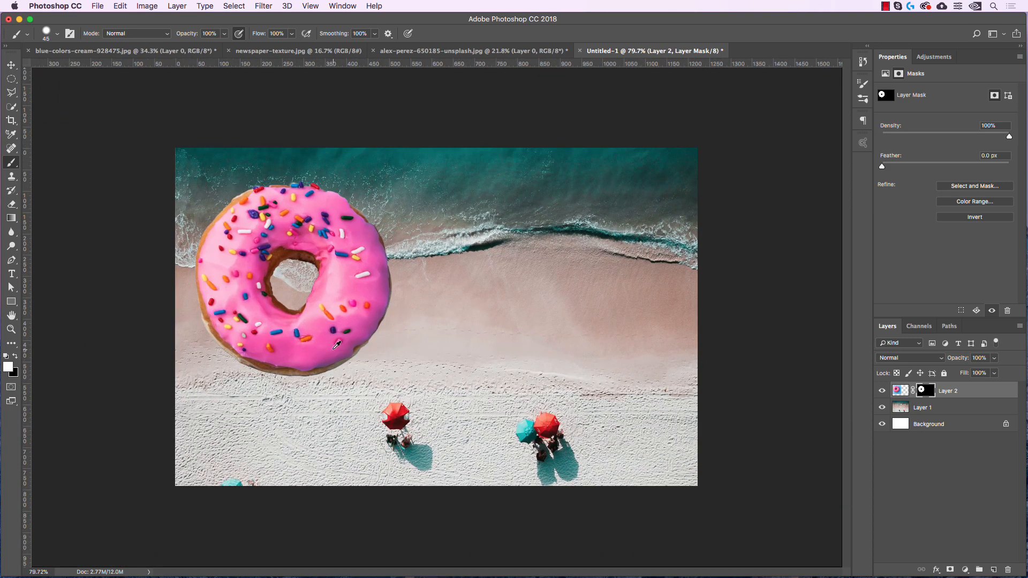
Enlarge the masked donut to about 685 x 683 px, running off the collage's upper-left edges, and apply the transform.
{"action": "left_click", "coordinate": [11, 64]}
{"action": "scroll", "coordinate": [300, 249], "scroll_direction": "down", "scroll_amount": 2}
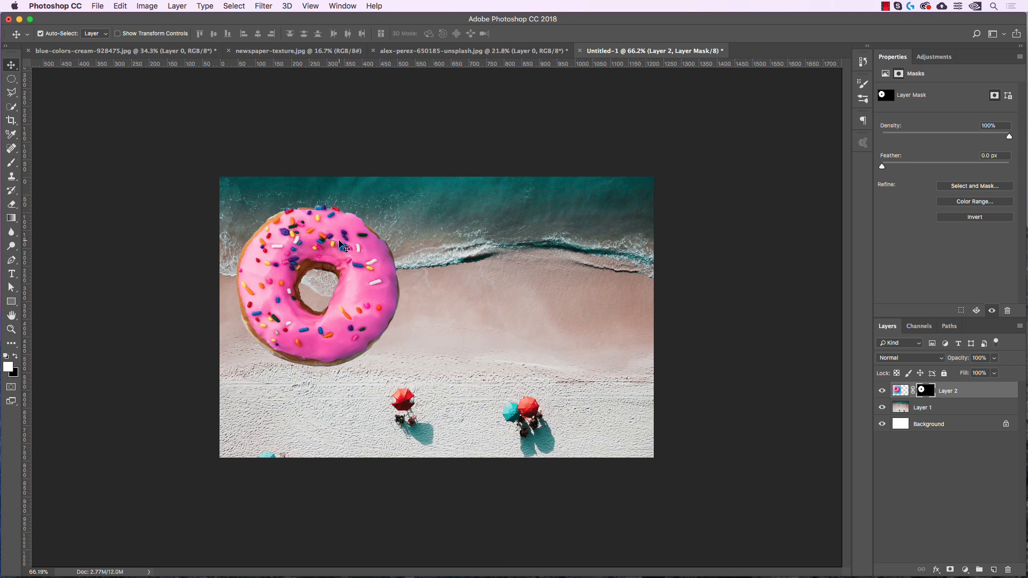
{"action": "key", "text": "super+t"}
{"action": "scroll", "coordinate": [444, 157], "scroll_direction": "down", "scroll_amount": 1}
{"action": "left_click_drag", "start_coordinate": [453, 152], "coordinate": [517, 88]}
{"action": "left_click_drag", "start_coordinate": [381, 316], "coordinate": [368, 266]}
{"action": "key", "text": "Return"}
{"action": "scroll", "coordinate": [334, 246], "scroll_direction": "up", "scroll_amount": 3}
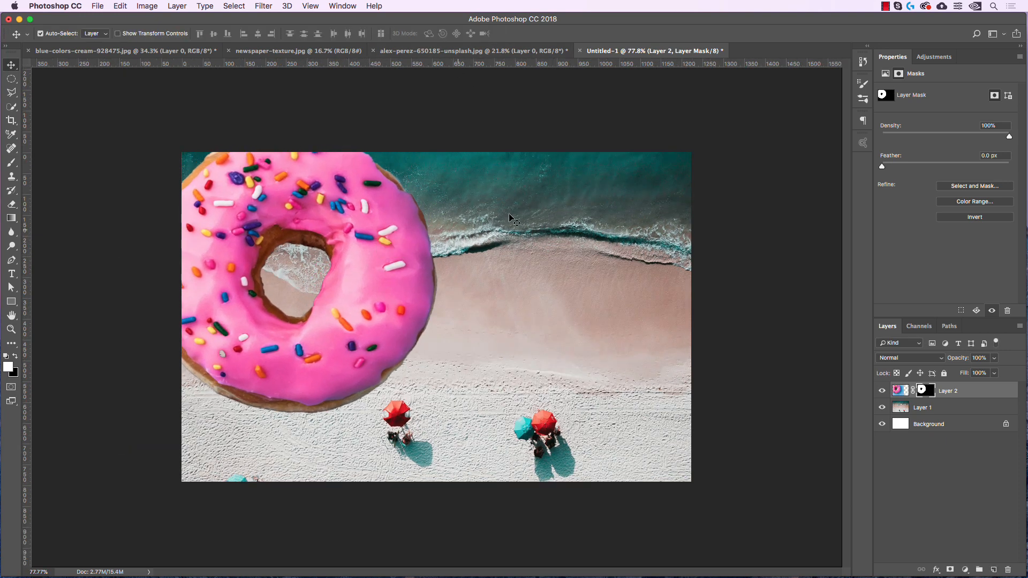
In newspaper-texture.jpg, outline a large jagged shape across the middle and right-hand text columns with the Polygonal Lasso.
{"action": "left_click", "coordinate": [299, 51]}
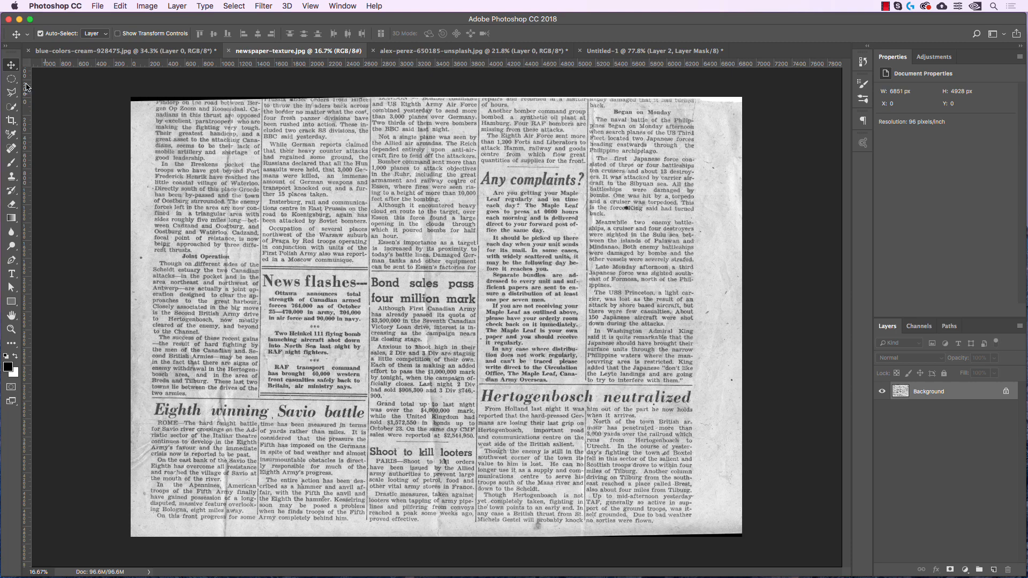
{"action": "left_click", "coordinate": [11, 93]}
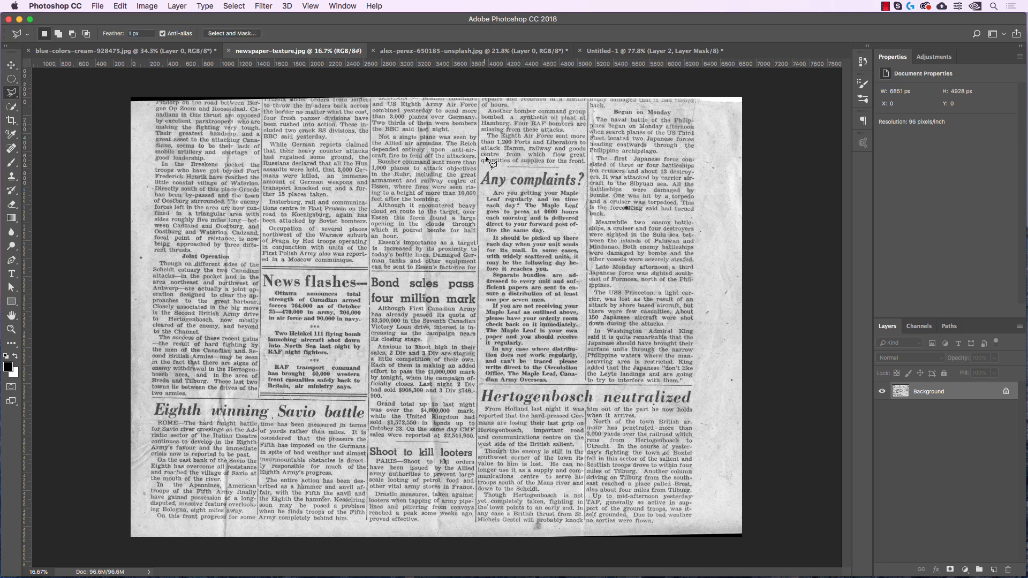
{"action": "left_click", "coordinate": [491, 135]}
{"action": "left_click", "coordinate": [396, 163]}
{"action": "left_click", "coordinate": [391, 226]}
{"action": "left_click", "coordinate": [327, 276]}
{"action": "left_click", "coordinate": [358, 378]}
{"action": "left_click", "coordinate": [312, 405]}
{"action": "left_click", "coordinate": [420, 491]}
{"action": "left_click", "coordinate": [516, 414]}
{"action": "left_click", "coordinate": [580, 473]}
{"action": "left_click", "coordinate": [669, 396]}
{"action": "left_click", "coordinate": [634, 333]}
{"action": "left_click", "coordinate": [695, 290]}
{"action": "left_click", "coordinate": [660, 237]}
{"action": "left_click", "coordinate": [695, 172]}
{"action": "double_click", "coordinate": [653, 120]}
Add a layer mask from the jagged selection to the newspaper layer and copy the masked layer into the Untitled-1 collage.
{"action": "left_click", "coordinate": [951, 571]}
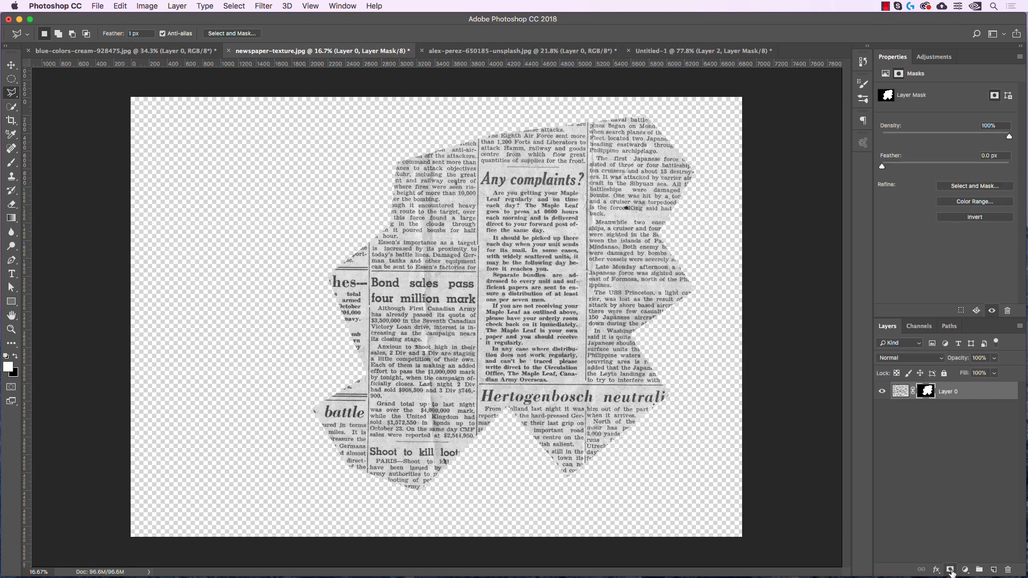
{"action": "left_click", "coordinate": [973, 394]}
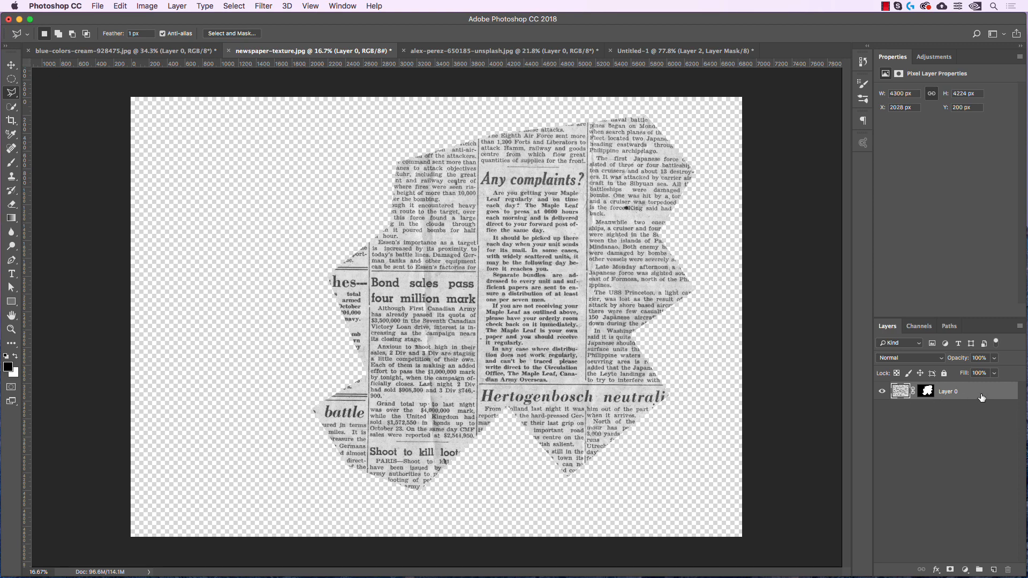
{"action": "left_click_drag", "start_coordinate": [658, 107], "coordinate": [584, 158]}
{"action": "key", "text": "v"}
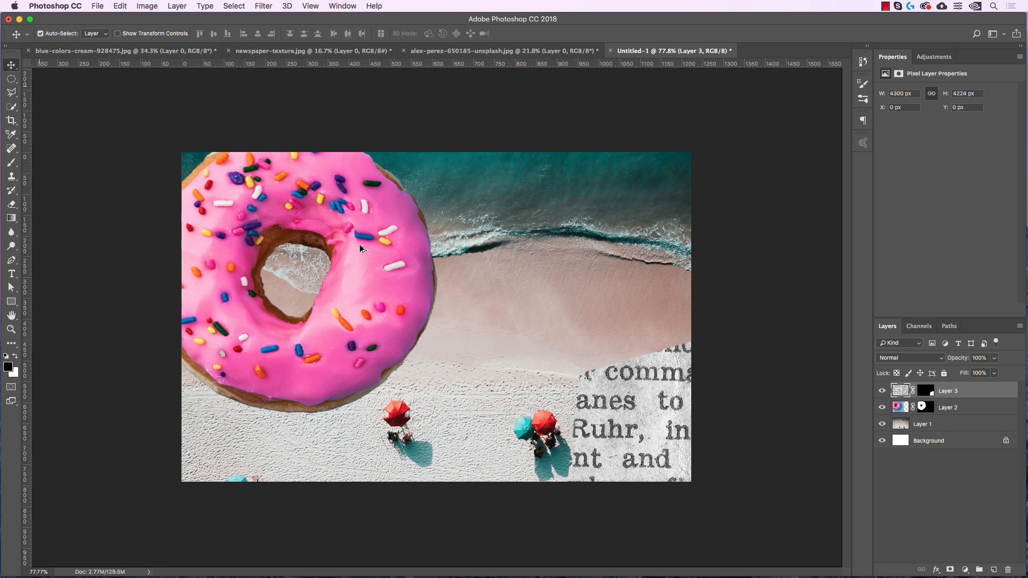
Move the newspaper cutout over the collage and scale it down proportionally to about 30% with Free Transform.
{"action": "key", "text": "super+minus"}
{"action": "key", "text": "super+minus"}
{"action": "key", "text": "super+minus"}
{"action": "left_click_drag", "start_coordinate": [505, 348], "coordinate": [424, 292]}
{"action": "key", "text": "super+t"}
{"action": "key", "text": "super+minus"}
{"action": "key", "text": "super+minus"}
{"action": "key", "text": "super+minus"}
{"action": "key", "text": "super+minus"}
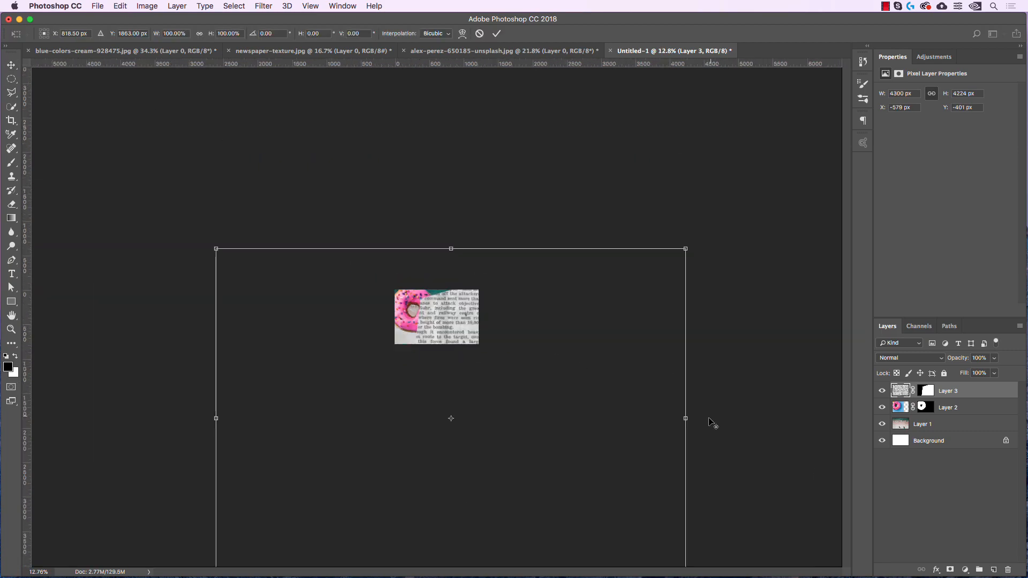
{"action": "left_click_drag", "start_coordinate": [547, 431], "coordinate": [406, 334]}
{"action": "key", "text": "super+plus"}
{"action": "key", "text": "super+plus"}
{"action": "key", "text": "super+plus"}
{"action": "key", "text": "super+plus"}
{"action": "left_click_drag", "start_coordinate": [258, 305], "coordinate": [515, 343]}
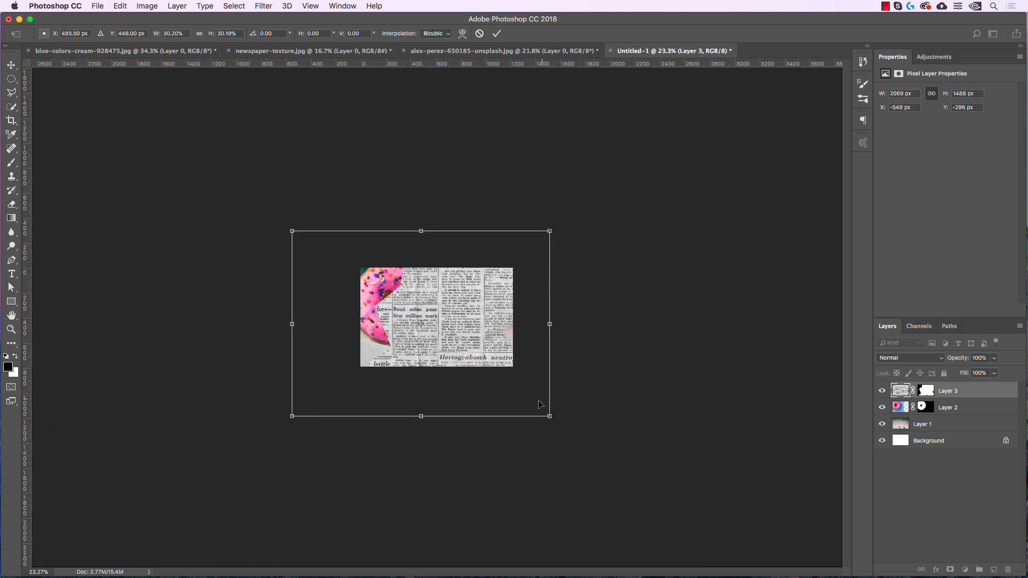
Reduce the newspaper cutout to about 855 x 839 px, place it overlapping the donut's right side and apply the transform.
{"action": "left_click_drag", "start_coordinate": [551, 418], "coordinate": [477, 365]}
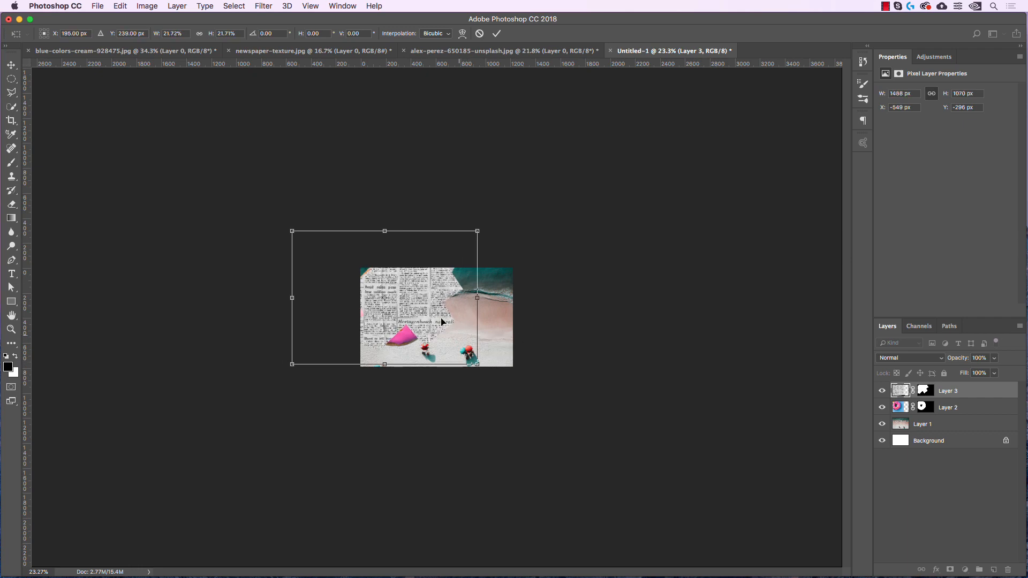
{"action": "left_click_drag", "start_coordinate": [427, 307], "coordinate": [467, 304]}
{"action": "scroll", "coordinate": [447, 313], "scroll_direction": "up", "scroll_amount": 5}
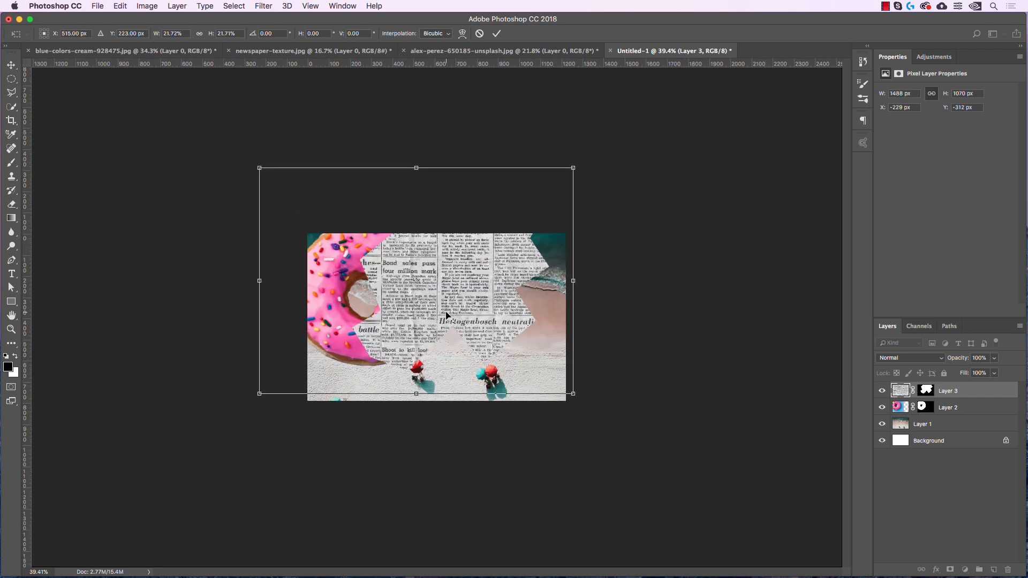
{"action": "left_click_drag", "start_coordinate": [576, 396], "coordinate": [550, 376]}
{"action": "left_click_drag", "start_coordinate": [469, 305], "coordinate": [492, 305]}
{"action": "left_click", "coordinate": [497, 33]}
{"action": "scroll", "coordinate": [415, 255], "scroll_direction": "up", "scroll_amount": 4}
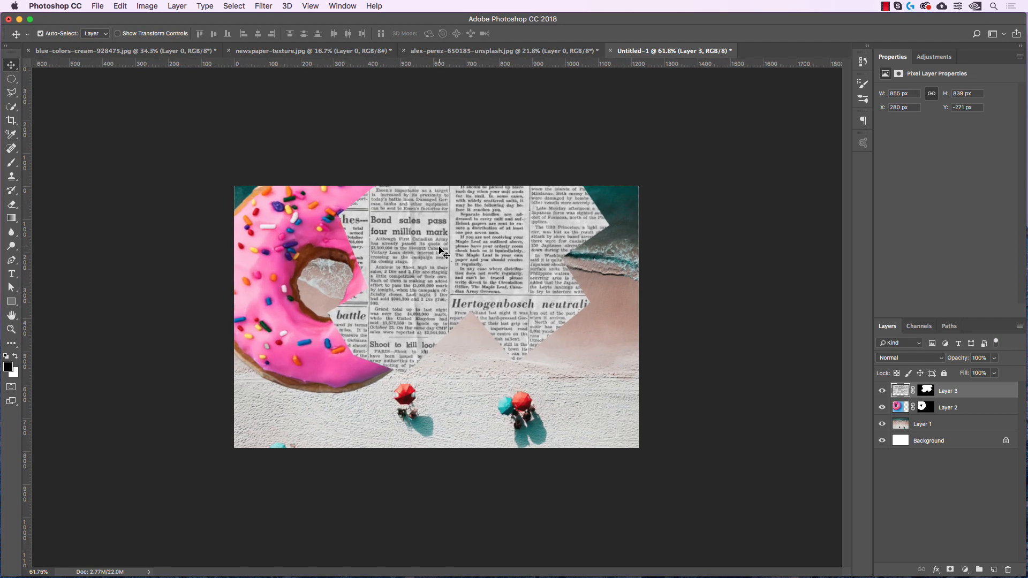
Shift the newspaper cutout up and to the right, and use Auto-Select to pick the donut layer and the newspaper layer again.
{"action": "left_click_drag", "start_coordinate": [461, 253], "coordinate": [488, 221]}
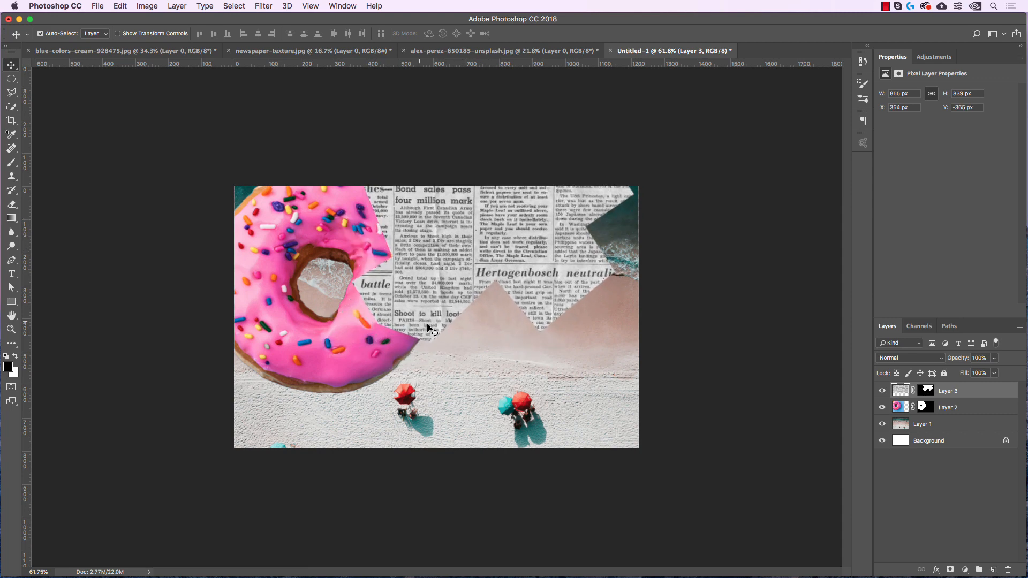
{"action": "left_click_drag", "start_coordinate": [468, 272], "coordinate": [475, 279]}
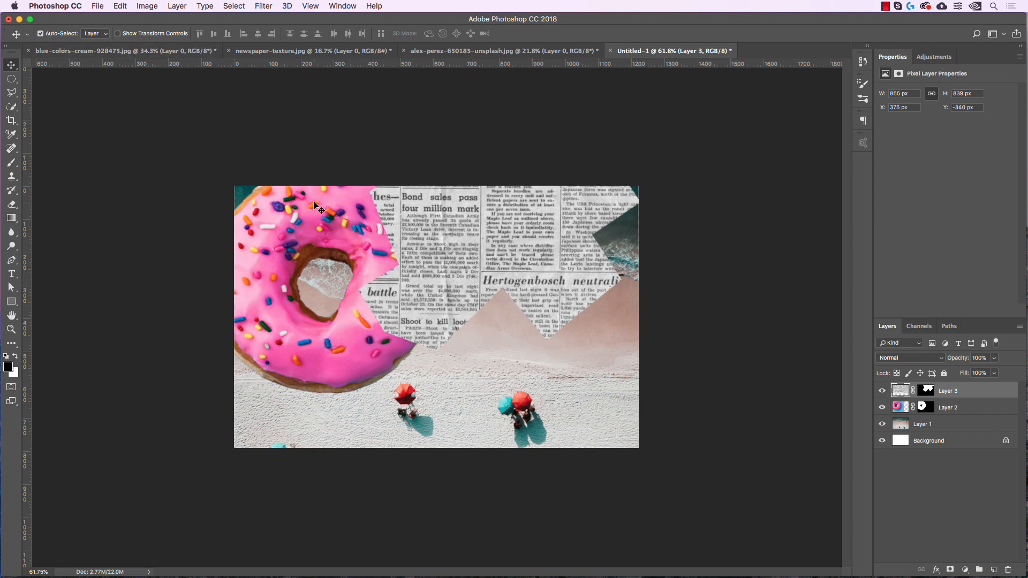
{"action": "left_click", "coordinate": [317, 221]}
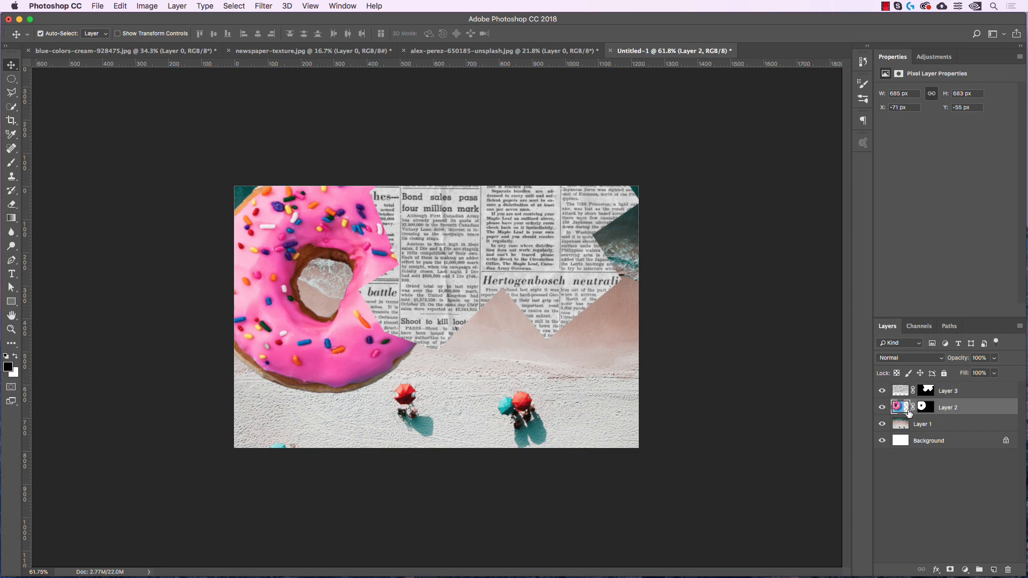
{"action": "left_click", "coordinate": [557, 227]}
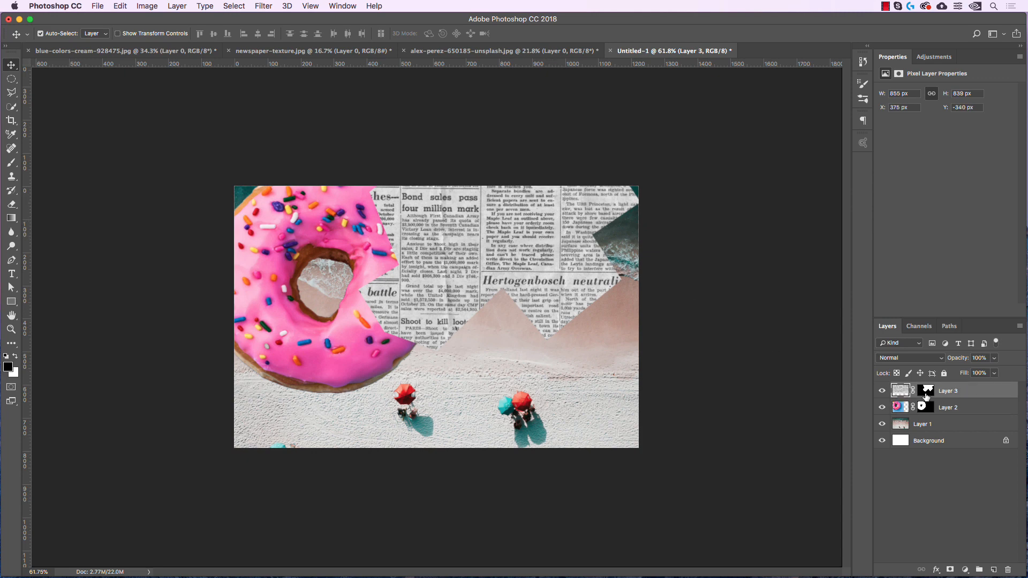
Turn off Auto-Select and shift the selected newspaper layer around the upper-right of the collage, moving it even from over the donut.
{"action": "mouse_move", "coordinate": [554, 267]}
{"action": "left_mouse_down"}
{"action": "mouse_move", "coordinate": [567, 300]}
{"action": "mouse_move", "coordinate": [532, 249]}
{"action": "mouse_move", "coordinate": [564, 222]}
{"action": "mouse_move", "coordinate": [532, 257]}
{"action": "mouse_move", "coordinate": [557, 267]}
{"action": "mouse_move", "coordinate": [551, 260]}
{"action": "left_mouse_up"}
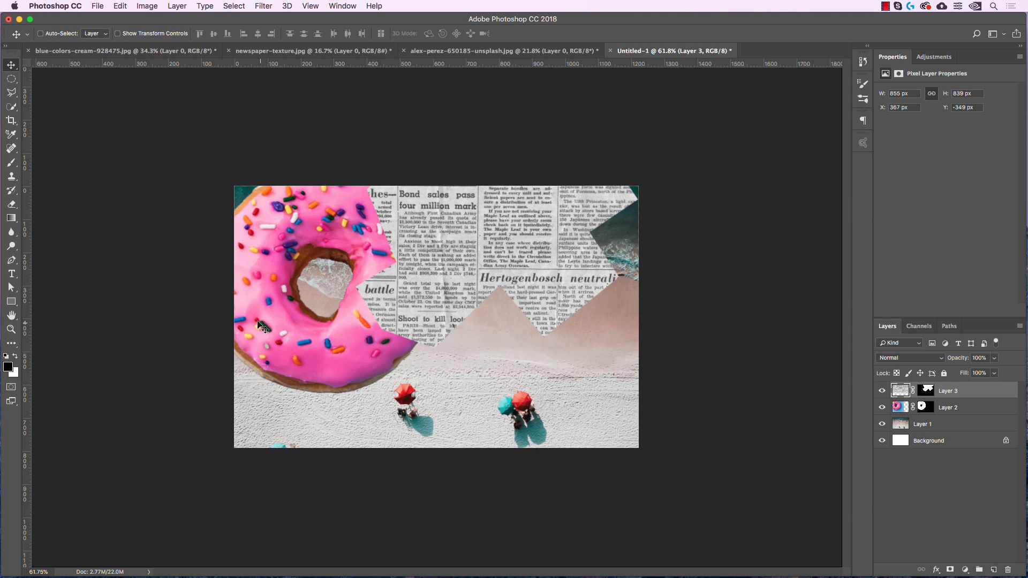
{"action": "left_click_drag", "start_coordinate": [263, 319], "coordinate": [270, 287]}
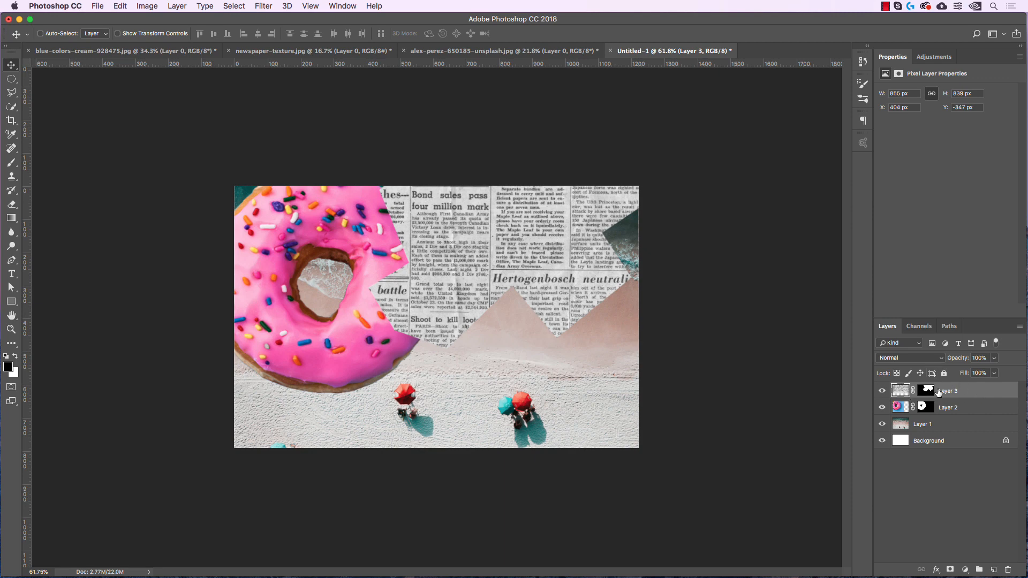
{"action": "mouse_move", "coordinate": [302, 343]}
{"action": "left_mouse_down"}
{"action": "mouse_move", "coordinate": [311, 370]}
{"action": "mouse_move", "coordinate": [287, 318]}
{"action": "mouse_move", "coordinate": [327, 410]}
{"action": "mouse_move", "coordinate": [320, 351]}
{"action": "mouse_move", "coordinate": [304, 352]}
{"action": "left_mouse_up"}
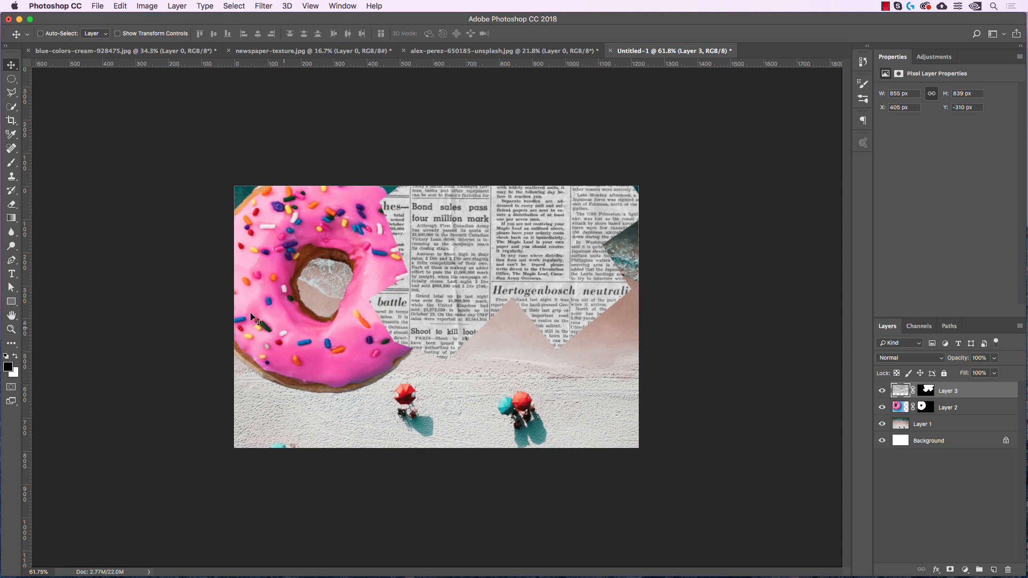
{"action": "mouse_move", "coordinate": [258, 313]}
{"action": "left_mouse_down"}
{"action": "mouse_move", "coordinate": [260, 362]}
{"action": "mouse_move", "coordinate": [246, 279]}
{"action": "mouse_move", "coordinate": [251, 297]}
{"action": "left_mouse_up"}
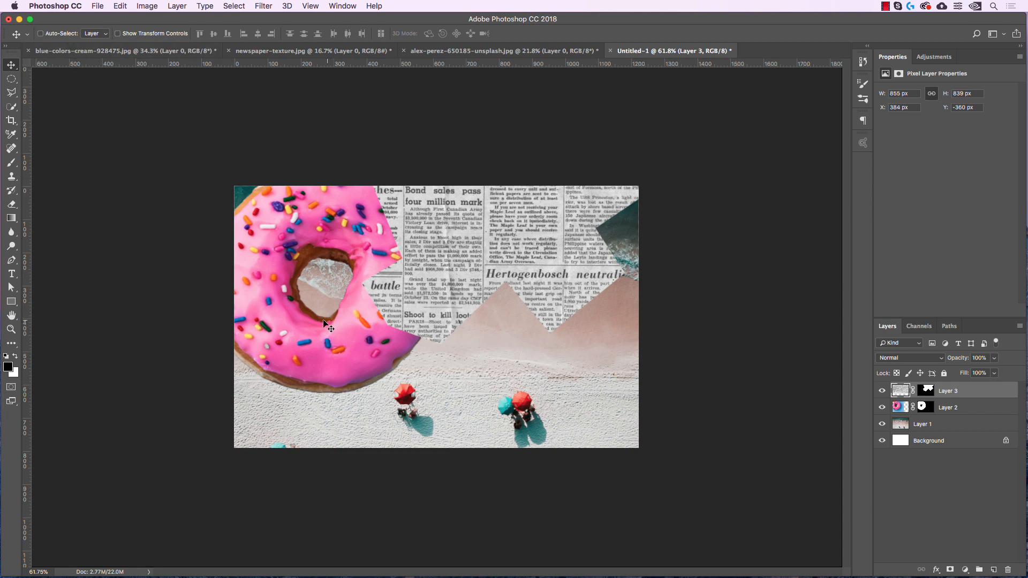
{"action": "key", "text": "super"}
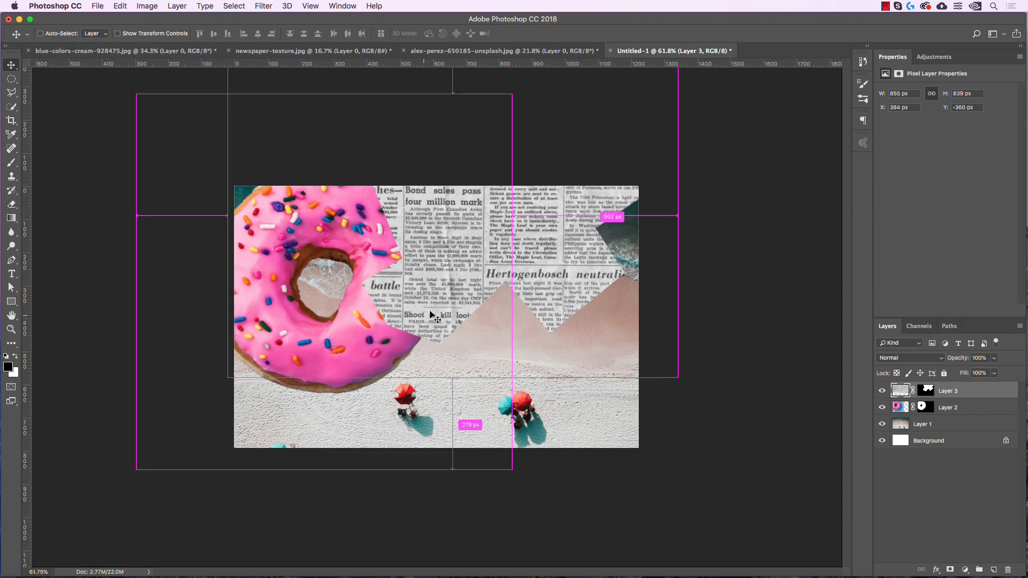
{"action": "key", "text": "super"}
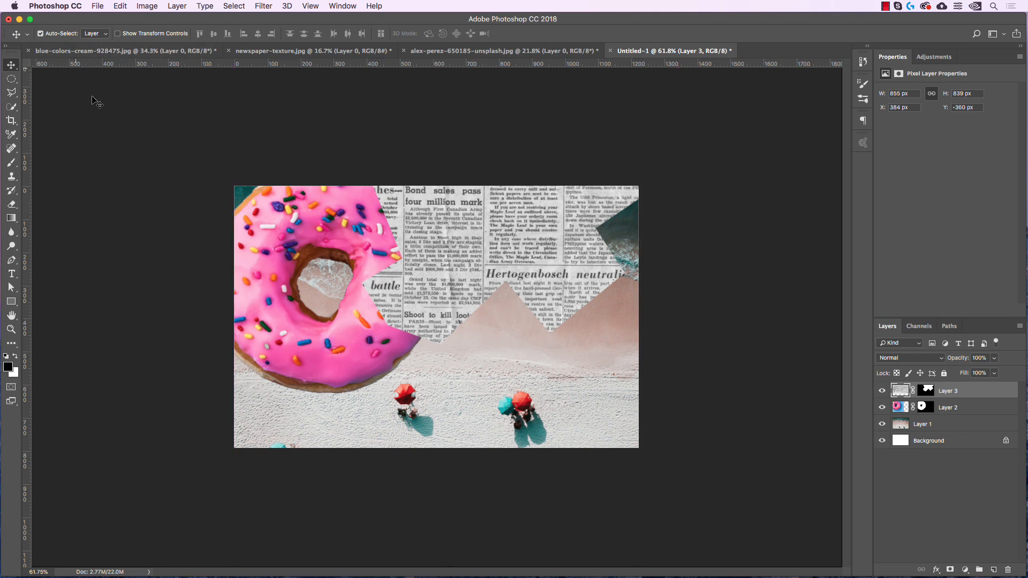
Temporarily enable Auto-Select to shift the donut up and left and the newspaper cutout slightly down and right.
{"action": "left_click", "coordinate": [273, 342]}
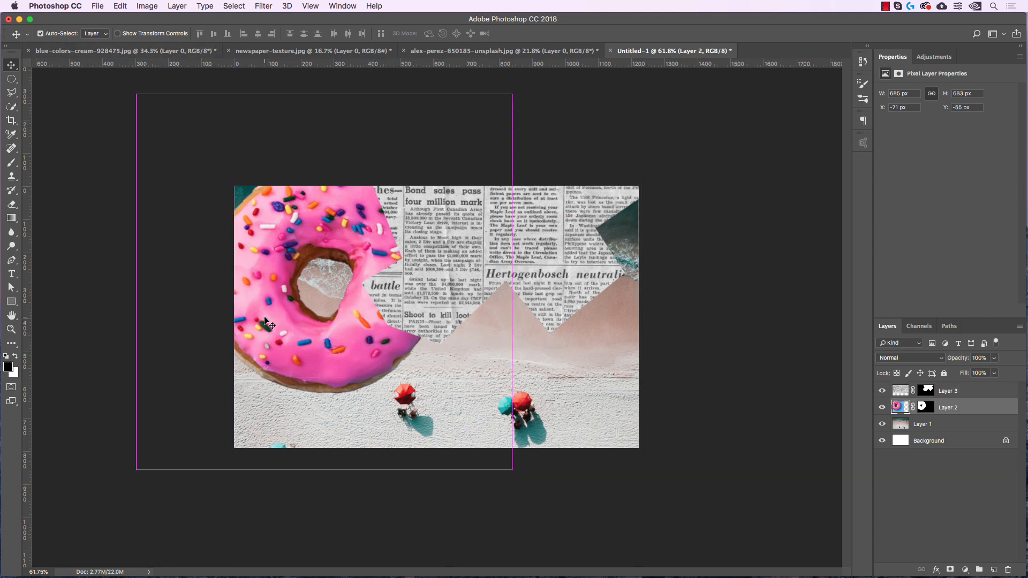
{"action": "left_click_drag", "start_coordinate": [271, 337], "coordinate": [262, 295]}
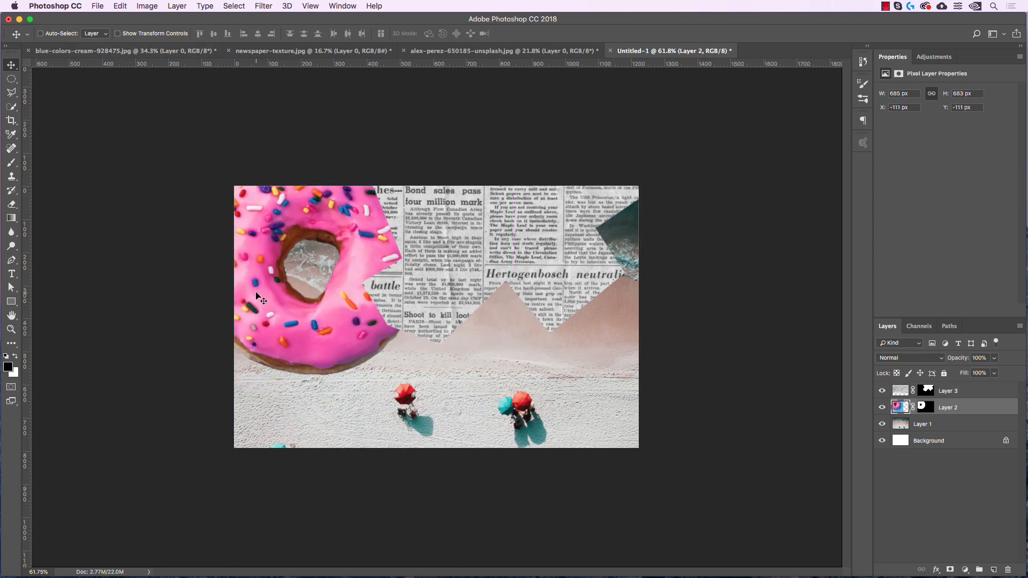
{"action": "key", "text": "super"}
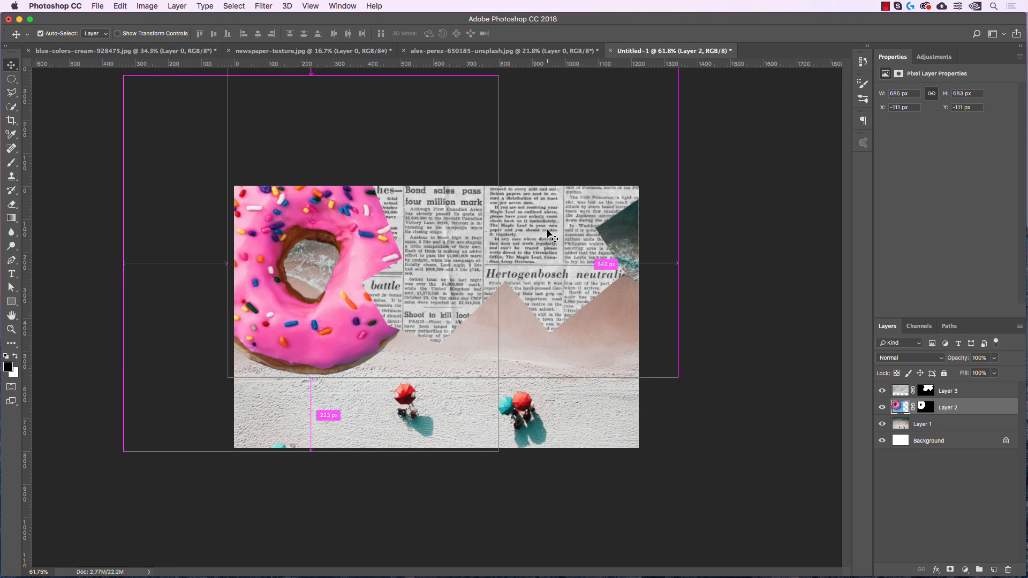
{"action": "left_click", "coordinate": [551, 236], "text": "super"}
{"action": "left_click_drag", "start_coordinate": [551, 209], "coordinate": [555, 236]}
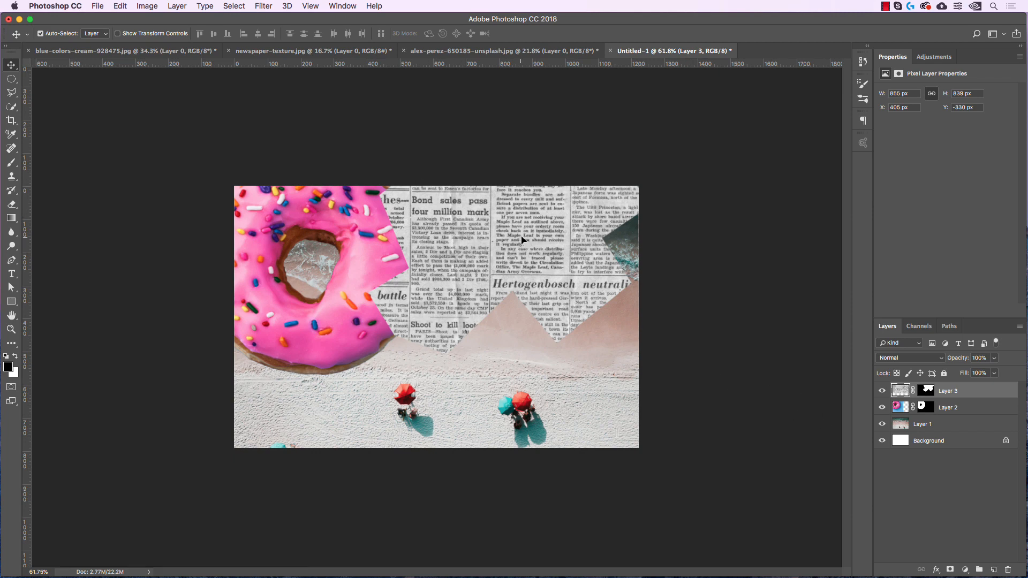
Rearrange the donut and newspaper cutout with Auto-Select, placing the newspaper over the donut's right half at about X 312, Y -273 px.
{"action": "left_click_drag", "start_coordinate": [523, 239], "coordinate": [588, 249]}
{"action": "left_click_drag", "start_coordinate": [462, 383], "coordinate": [430, 343]}
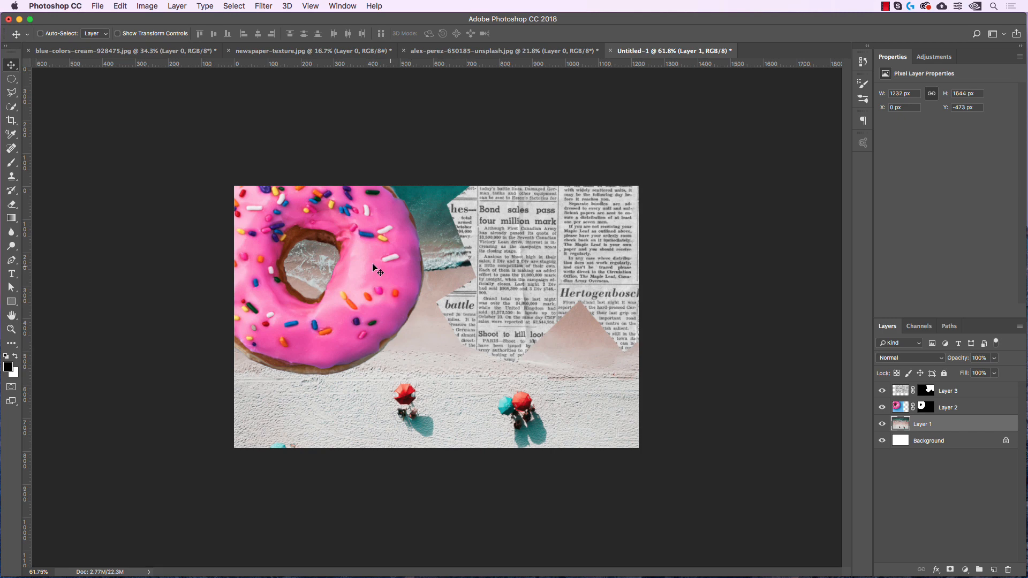
{"action": "mouse_move", "coordinate": [378, 270]}
{"action": "left_mouse_down"}
{"action": "mouse_move", "coordinate": [375, 254]}
{"action": "mouse_move", "coordinate": [387, 280]}
{"action": "left_mouse_up"}
{"action": "left_click", "coordinate": [589, 276]}
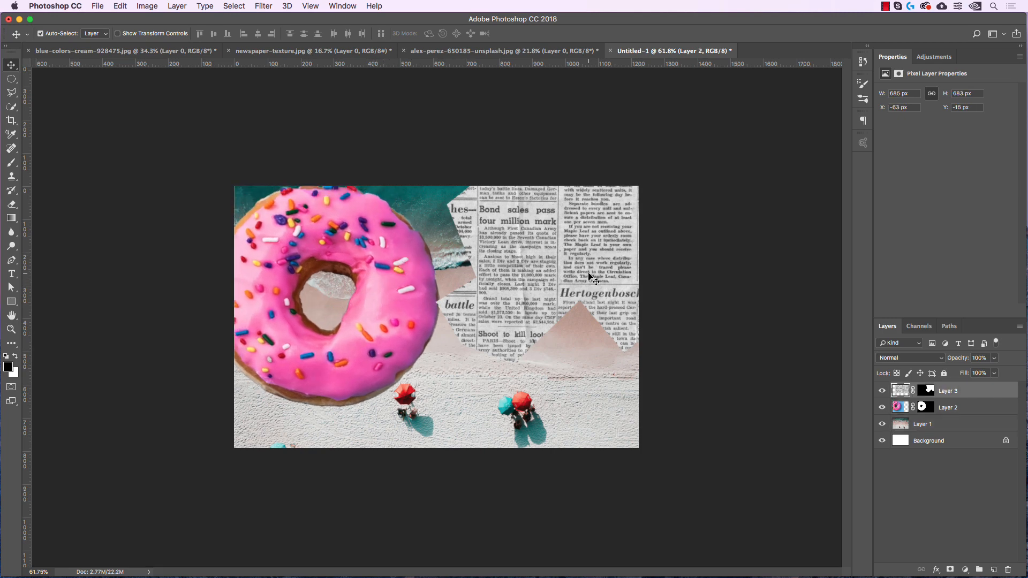
{"action": "left_click_drag", "start_coordinate": [588, 276], "coordinate": [540, 249]}
{"action": "mouse_move", "coordinate": [386, 315]}
{"action": "left_mouse_down"}
{"action": "mouse_move", "coordinate": [389, 301]}
{"action": "mouse_move", "coordinate": [383, 308]}
{"action": "left_mouse_up"}
{"action": "left_click_drag", "start_coordinate": [512, 262], "coordinate": [537, 280]}
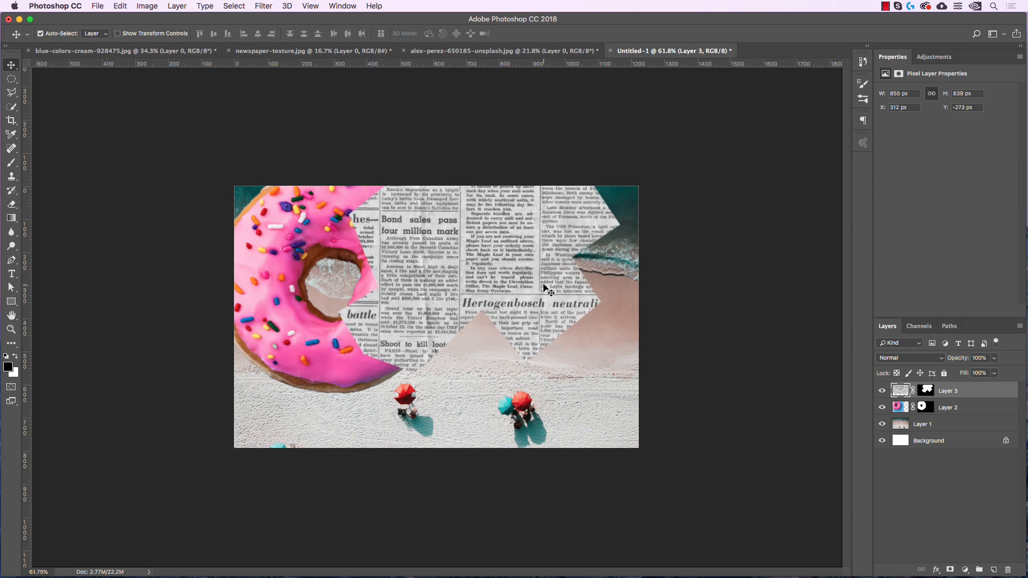
Set the newspaper layer's blend mode to Multiply.
{"action": "scroll", "coordinate": [399, 284], "scroll_direction": "up", "scroll_amount": 3}
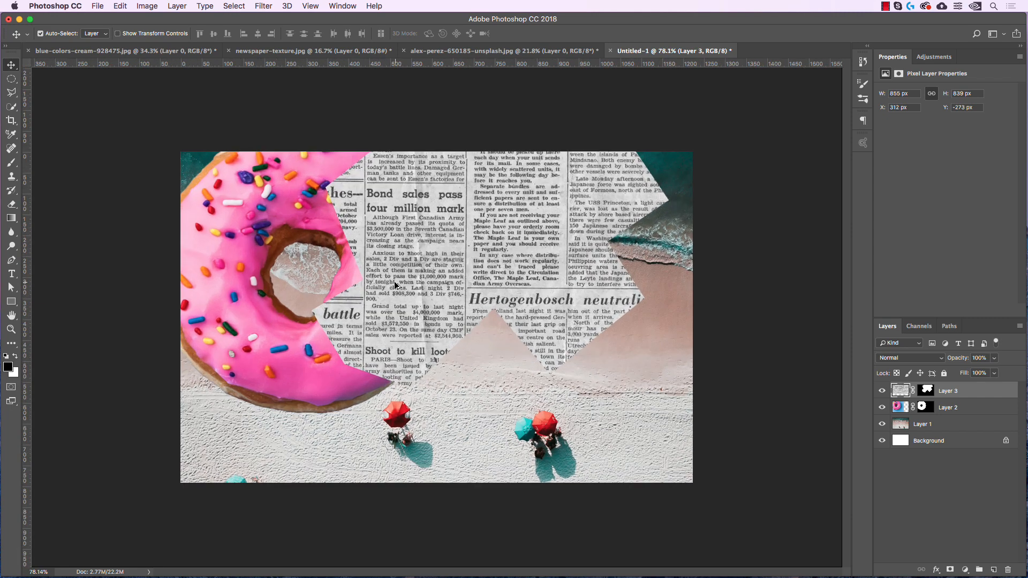
{"action": "scroll", "coordinate": [396, 284], "scroll_direction": "up", "scroll_amount": 1}
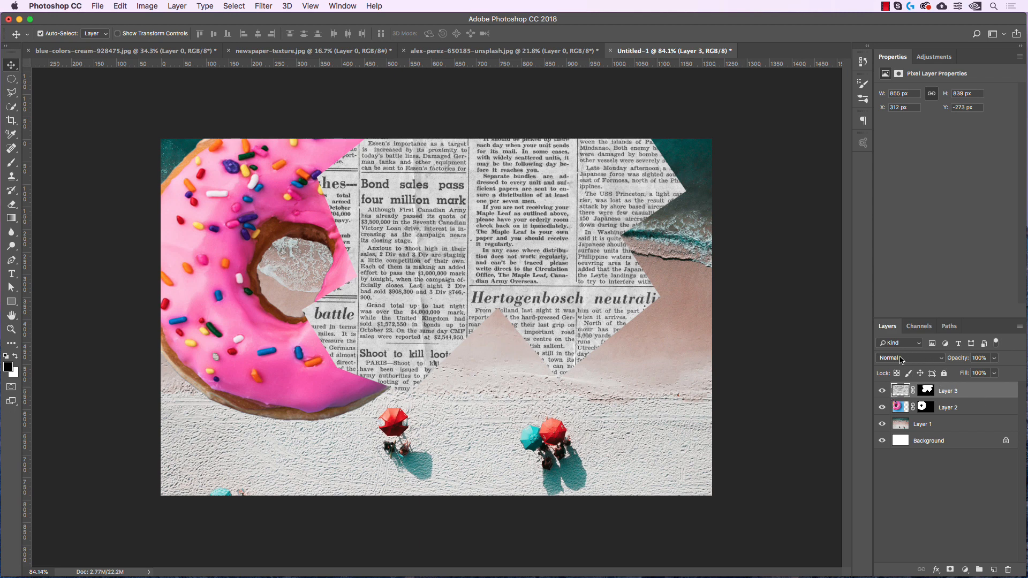
{"action": "left_click", "coordinate": [930, 359]}
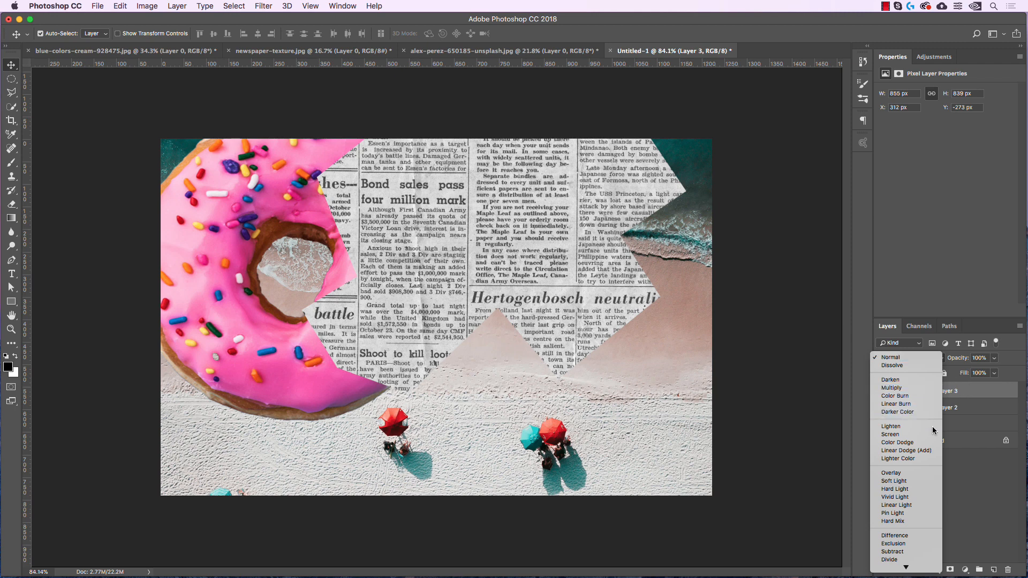
{"action": "scroll", "coordinate": [935, 431], "scroll_direction": "down", "scroll_amount": 3}
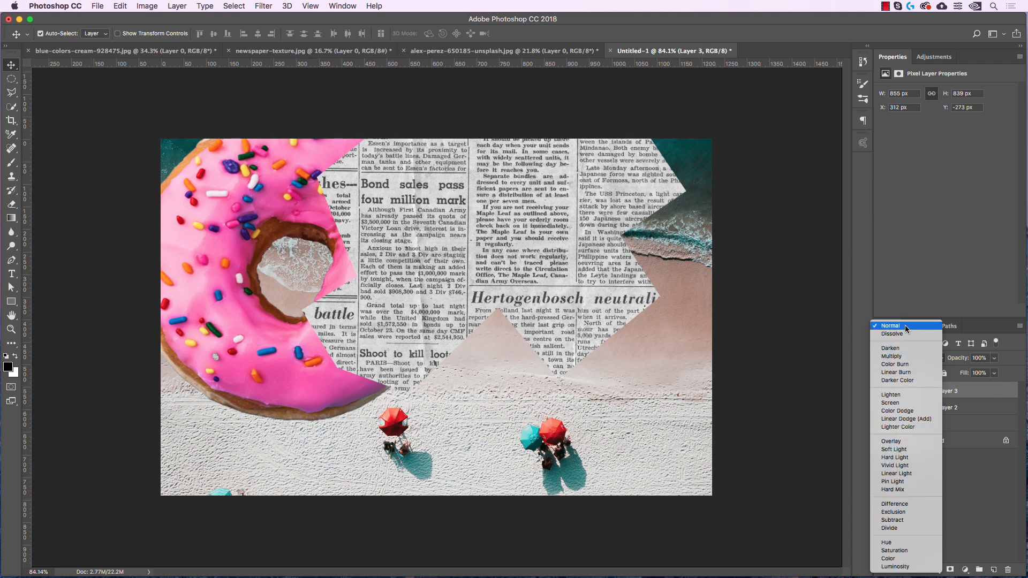
{"action": "left_click", "coordinate": [980, 394]}
{"action": "left_click", "coordinate": [932, 364]}
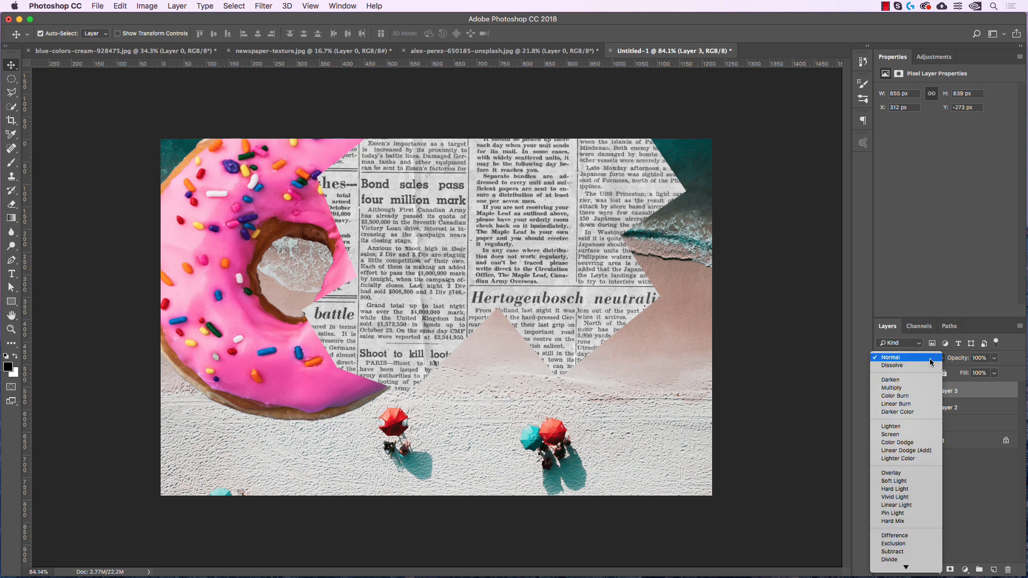
{"action": "left_click", "coordinate": [914, 389]}
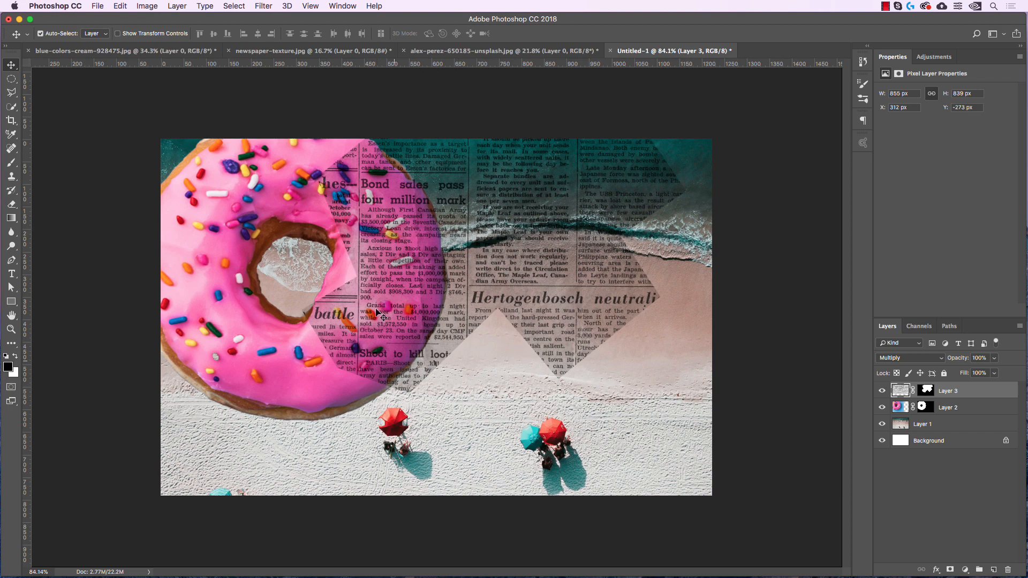
Scale the newspaper cutout down to 531 x 521 px and place it over the donut's right edge at X 309, Y 6 px.
{"action": "left_click_drag", "start_coordinate": [489, 222], "coordinate": [465, 237]}
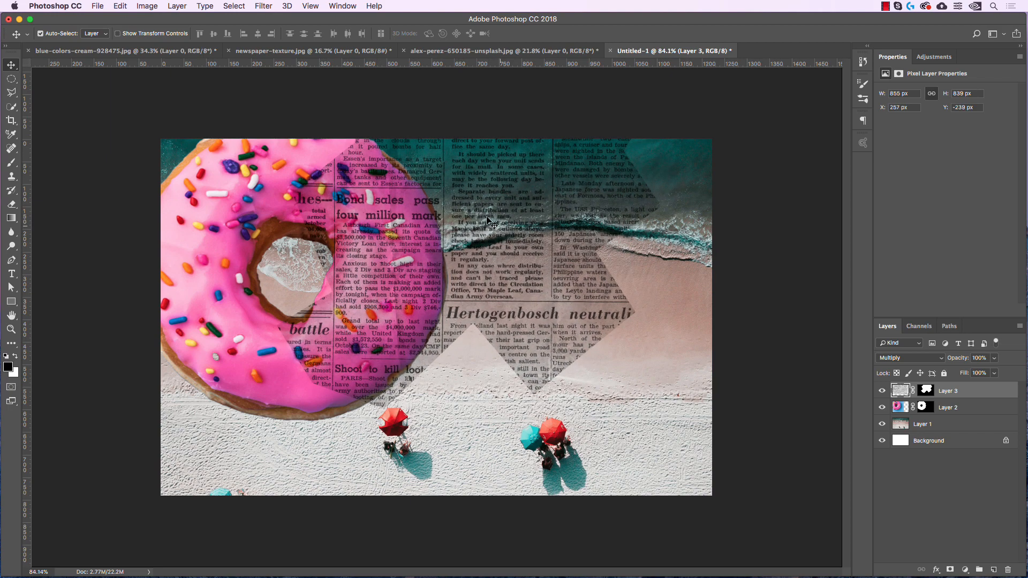
{"action": "key", "text": "super+minus"}
{"action": "key", "text": "super+t"}
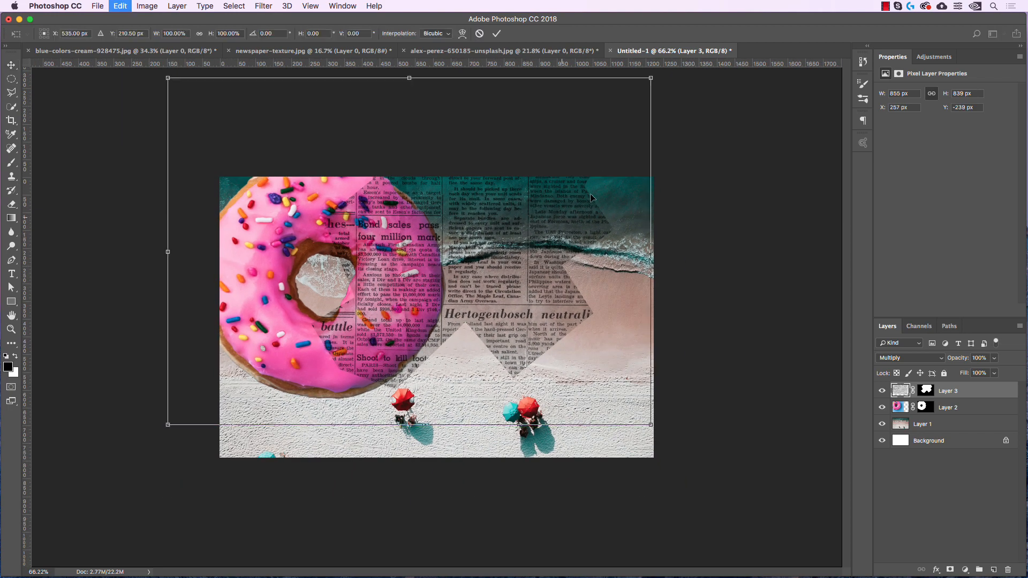
{"action": "left_click_drag", "start_coordinate": [650, 78], "coordinate": [470, 206]}
{"action": "left_click_drag", "start_coordinate": [412, 300], "coordinate": [480, 262]}
{"action": "left_click", "coordinate": [497, 33]}
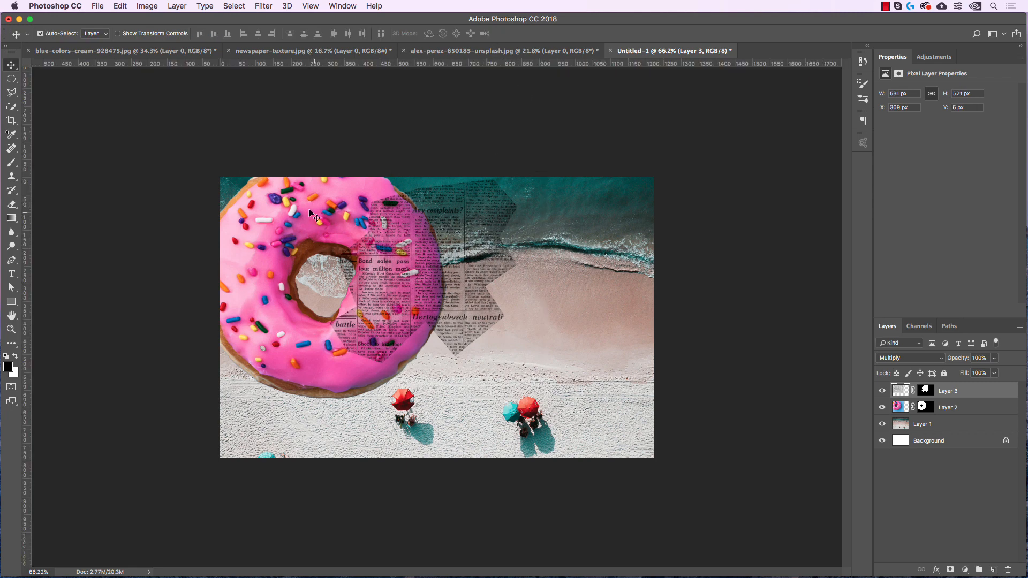
Set the donut layer's blend mode to Multiply.
{"action": "left_click", "coordinate": [294, 219]}
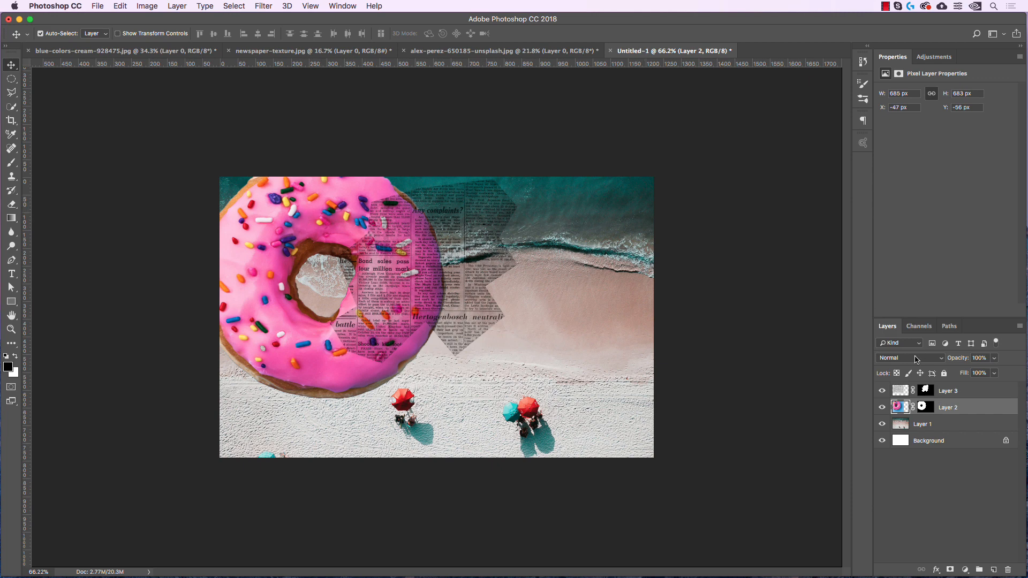
{"action": "left_click", "coordinate": [917, 359]}
{"action": "left_click", "coordinate": [918, 384]}
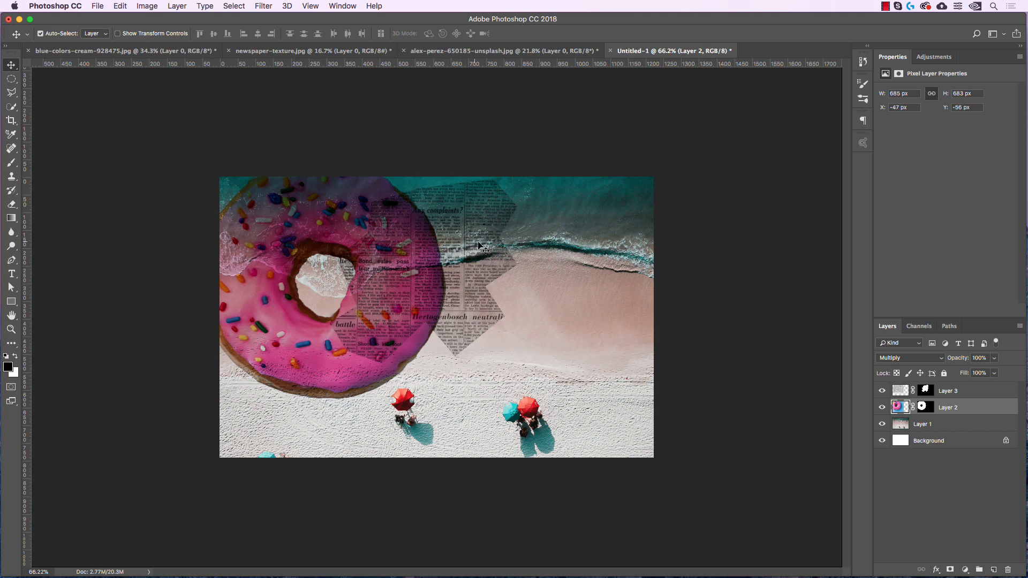
Enlarge the newspaper cutout to 707 x 694 px and place it in the collage's lower-right area at X 692, Y 102 px.
{"action": "left_click_drag", "start_coordinate": [472, 232], "coordinate": [501, 238]}
{"action": "key", "text": "ctrl+t"}
{"action": "left_click_drag", "start_coordinate": [563, 173], "coordinate": [657, 100]}
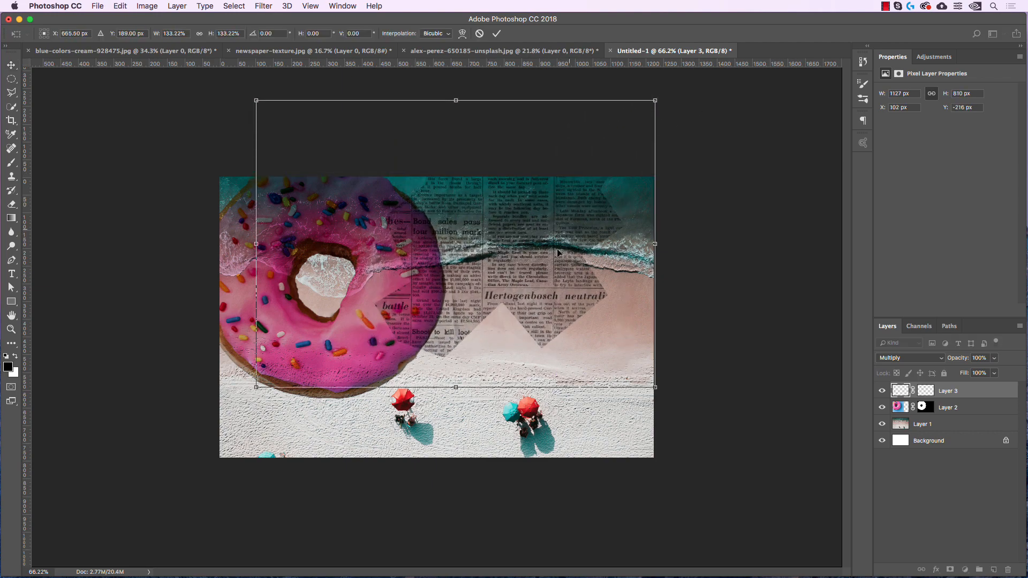
{"action": "left_click_drag", "start_coordinate": [550, 256], "coordinate": [638, 357]}
{"action": "left_click", "coordinate": [497, 34]}
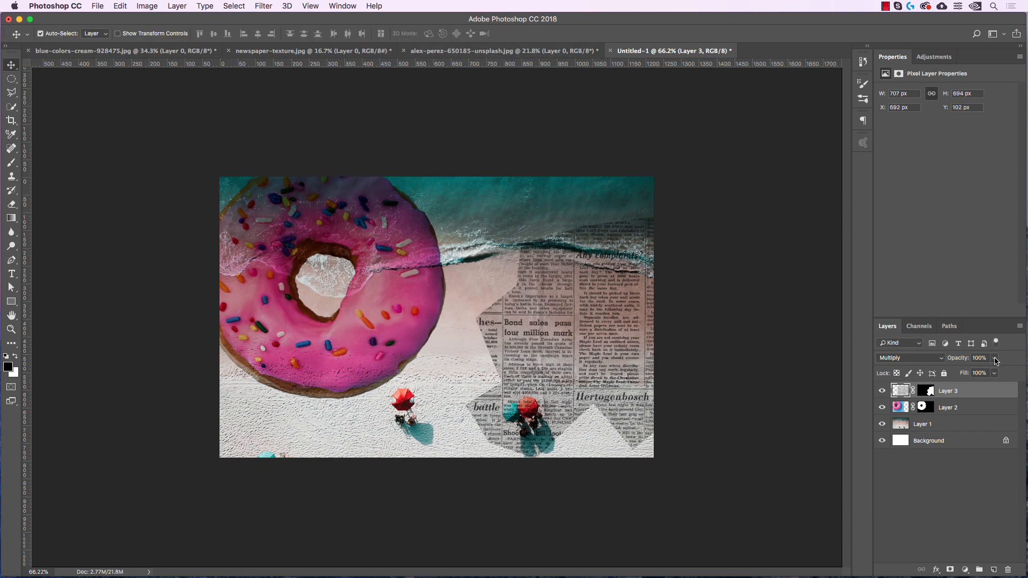
Try the newspaper layer at 50% and 20% opacity, and restore it to 100%.
{"action": "left_click", "coordinate": [994, 358]}
{"action": "mouse_move", "coordinate": [992, 373]}
{"action": "left_mouse_down"}
{"action": "mouse_move", "coordinate": [962, 375]}
{"action": "mouse_move", "coordinate": [1008, 375]}
{"action": "left_mouse_up"}
{"action": "left_click", "coordinate": [998, 361]}
{"action": "key", "text": "5"}
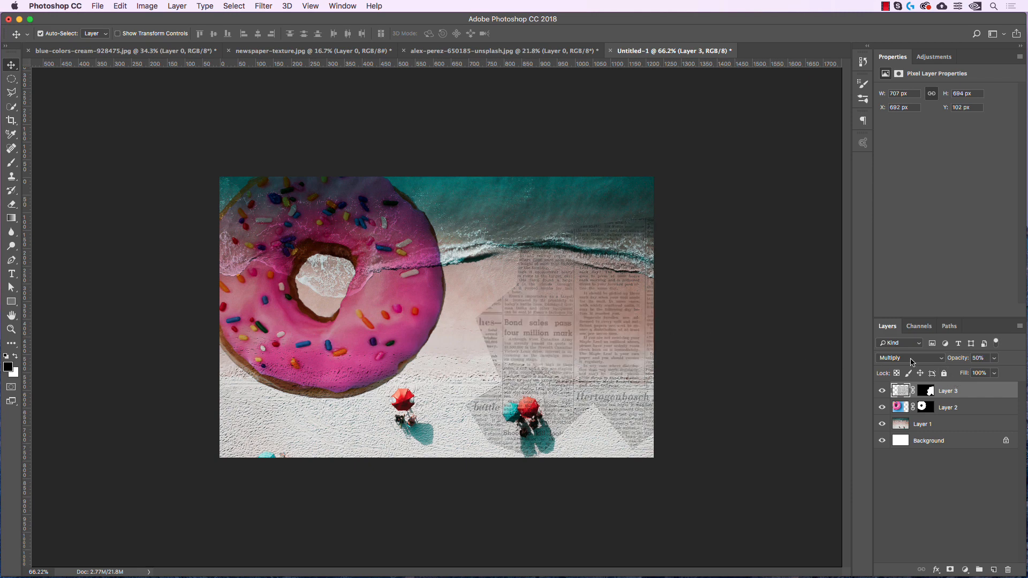
{"action": "key", "text": "2"}
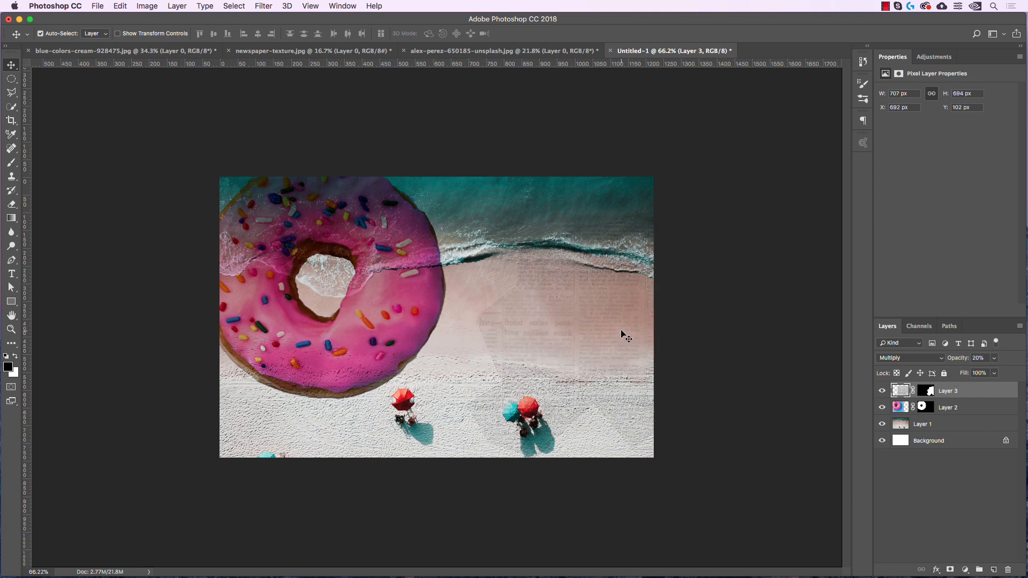
{"action": "key", "text": "0"}
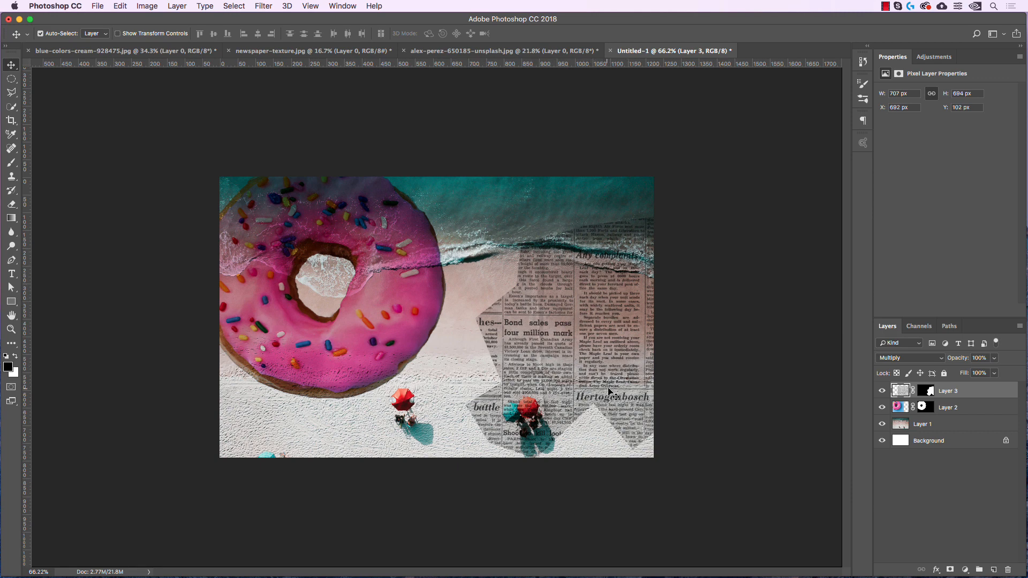
Add a light pink (#f0bdbd) Solid Color fill layer directly above the Background.
{"action": "left_click", "coordinate": [948, 439]}
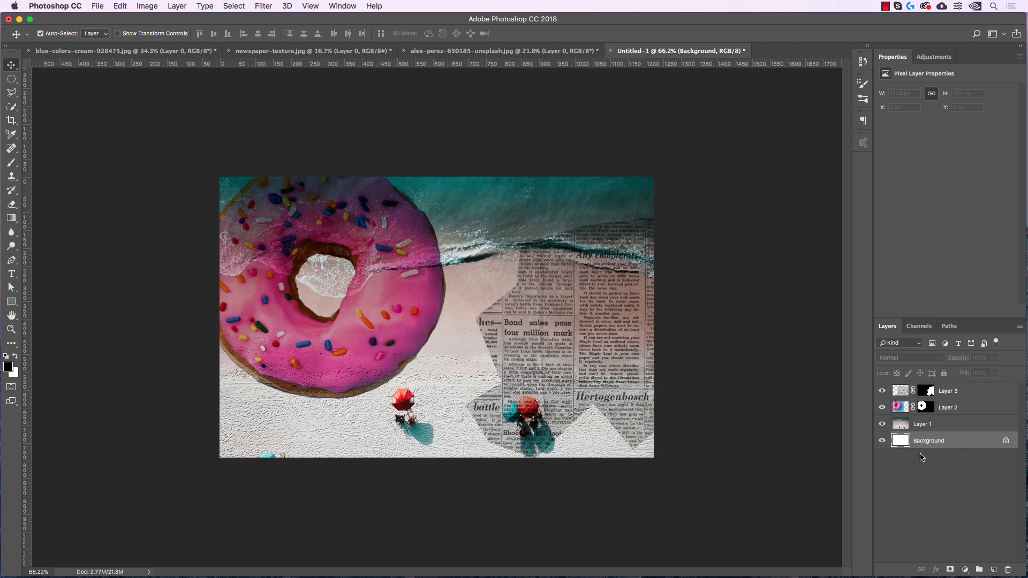
{"action": "left_click", "coordinate": [965, 570]}
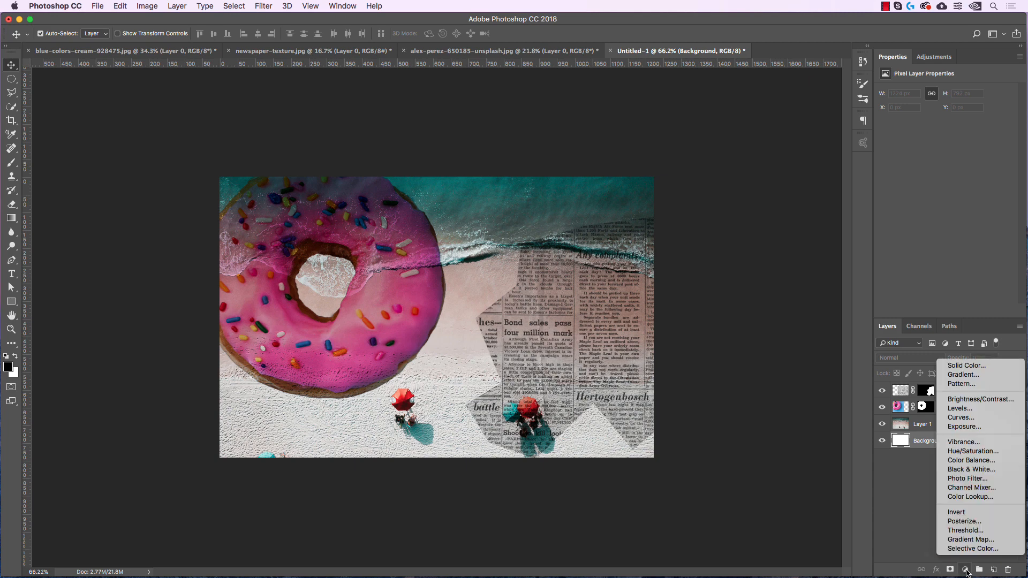
{"action": "left_click", "coordinate": [982, 368]}
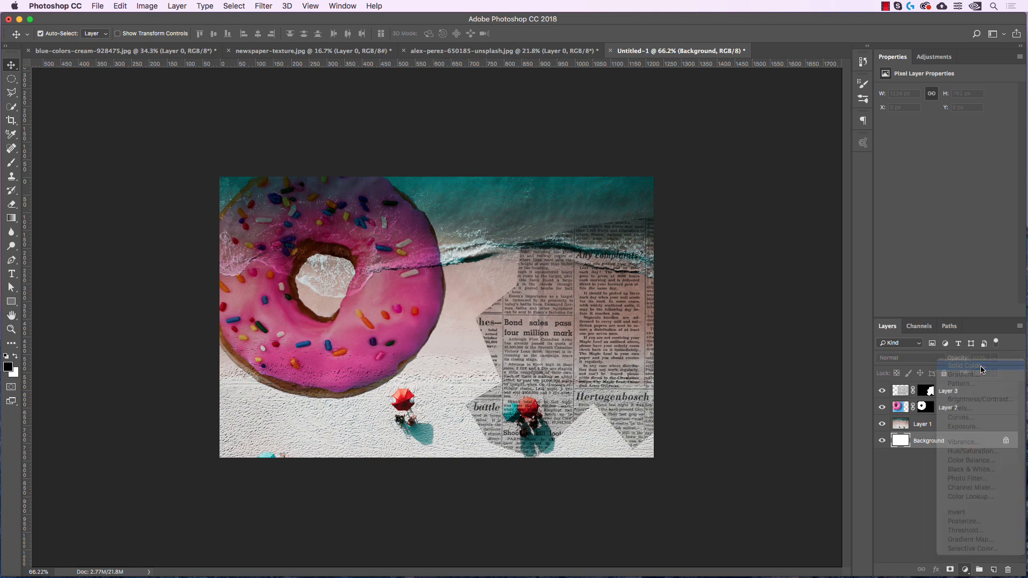
{"action": "left_click_drag", "start_coordinate": [773, 125], "coordinate": [764, 109]}
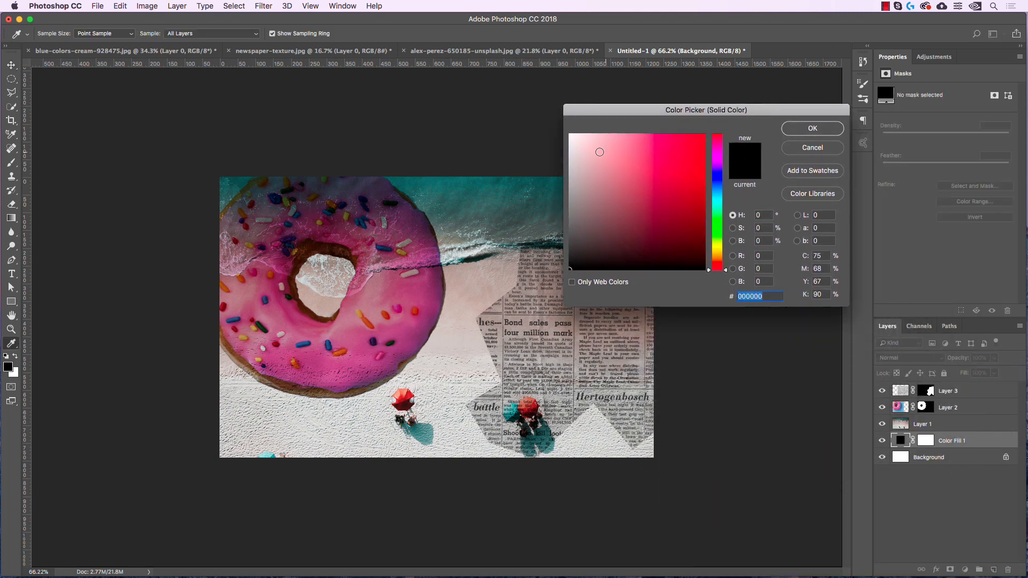
{"action": "mouse_move", "coordinate": [599, 152]}
{"action": "left_mouse_down"}
{"action": "mouse_move", "coordinate": [610, 148]}
{"action": "mouse_move", "coordinate": [598, 141]}
{"action": "left_mouse_up"}
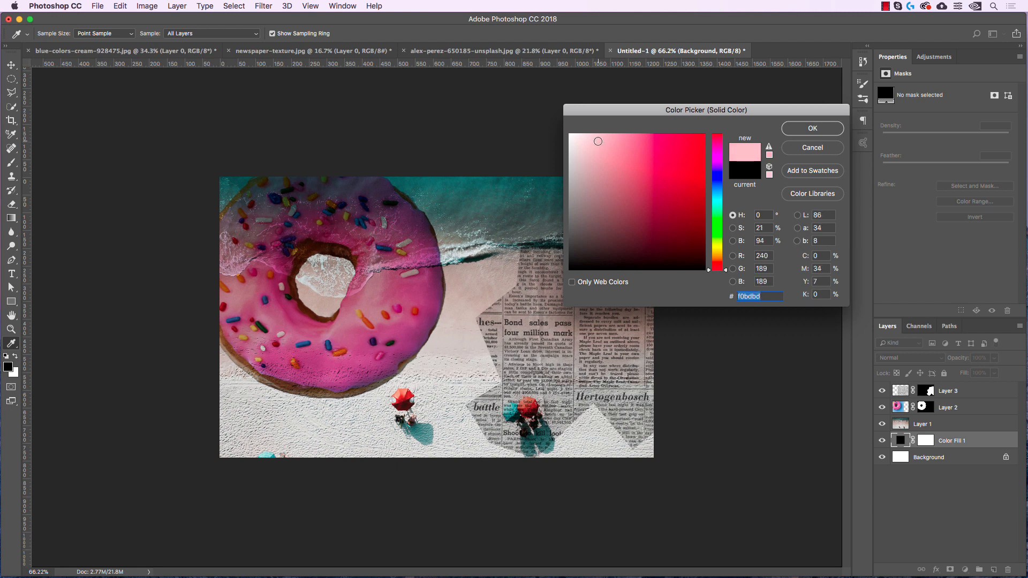
{"action": "left_click", "coordinate": [806, 131]}
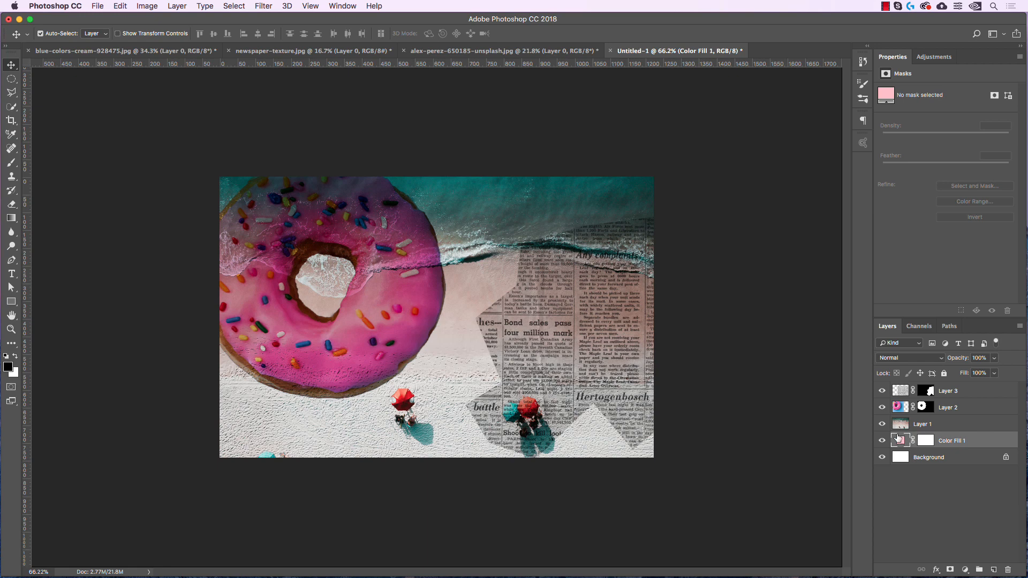
Briefly hide the beach layer to view the pink fill, and set the beach layer's blend mode to Multiply.
{"action": "left_click", "coordinate": [881, 424]}
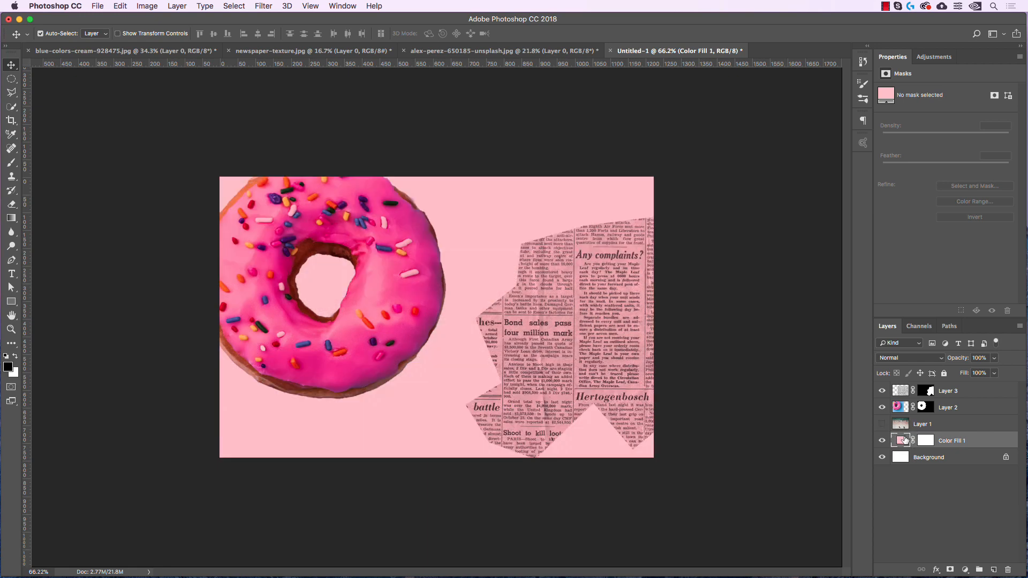
{"action": "left_click", "coordinate": [882, 424]}
{"action": "left_click", "coordinate": [922, 424]}
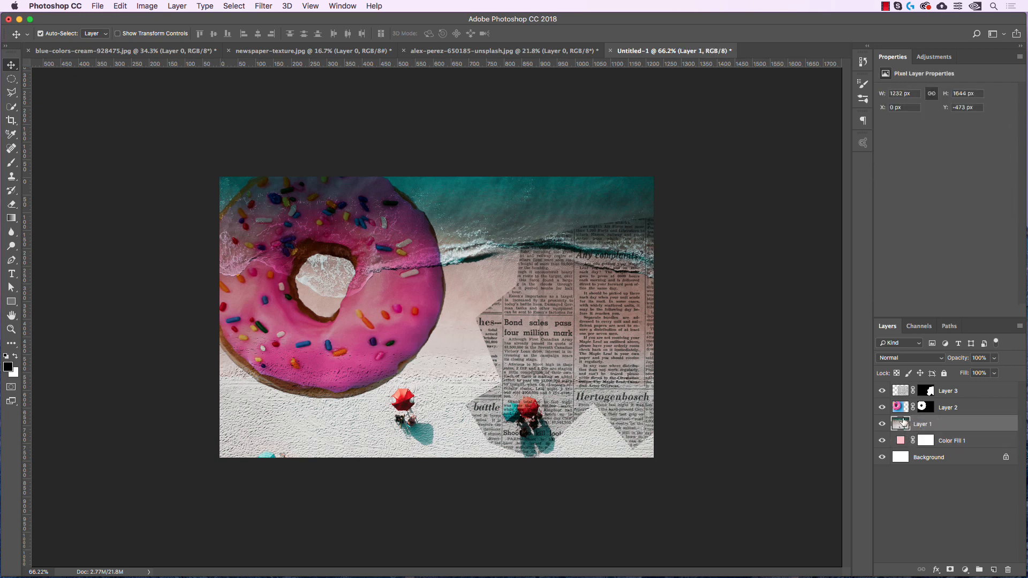
{"action": "left_click", "coordinate": [912, 360]}
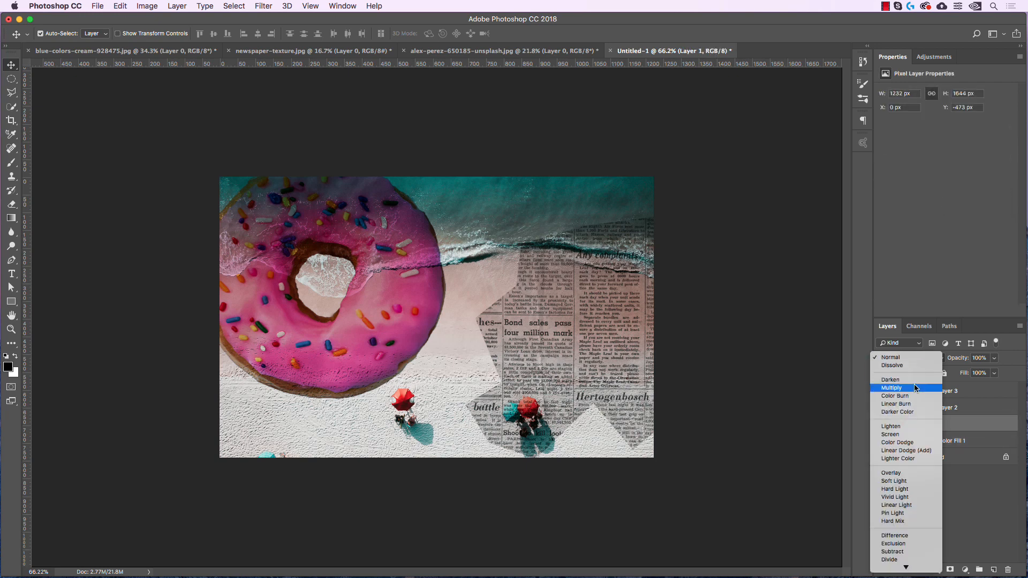
{"action": "left_click", "coordinate": [905, 383]}
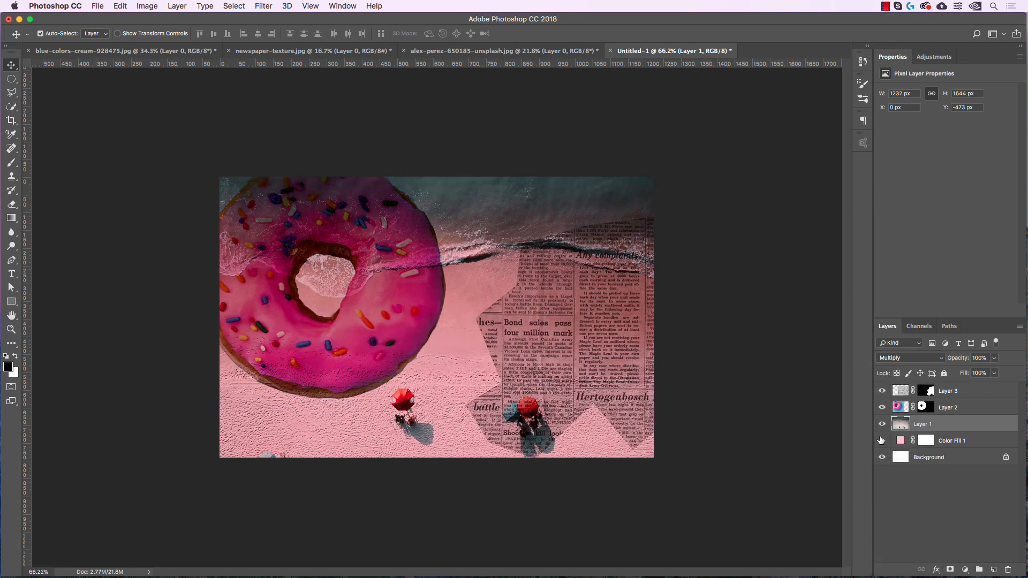
Toggle the pink fill layer's visibility to compare the collage with and without it.
{"action": "left_click", "coordinate": [881, 441]}
{"action": "left_click", "coordinate": [881, 441]}
{"action": "left_click", "coordinate": [881, 441]}
{"action": "left_click", "coordinate": [881, 441]}
Add the text BEACH in Druk Cond Super, in a text box about 766 x 340 px above the pink fill layer.
{"action": "left_click", "coordinate": [927, 441]}
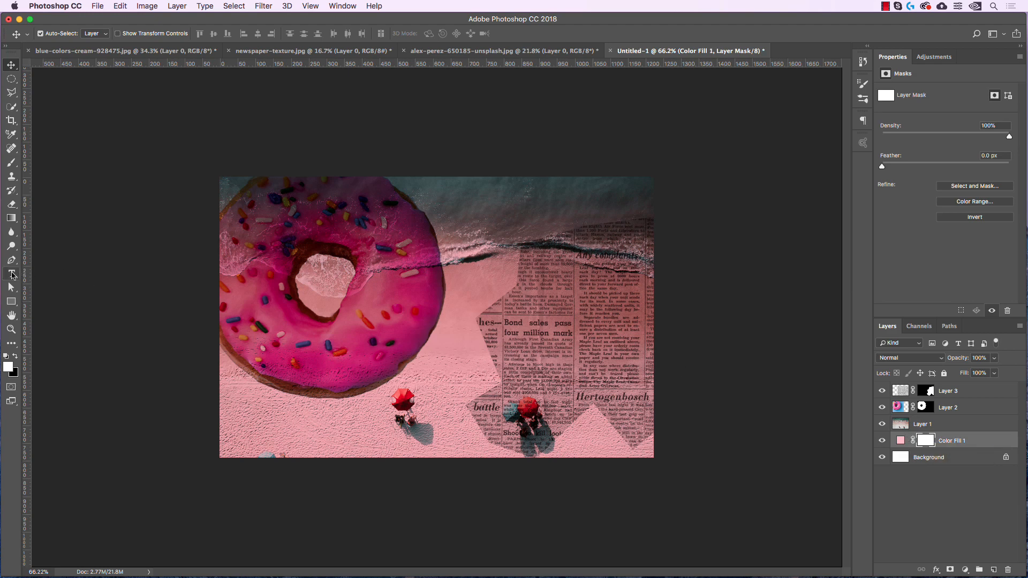
{"action": "left_click", "coordinate": [13, 275]}
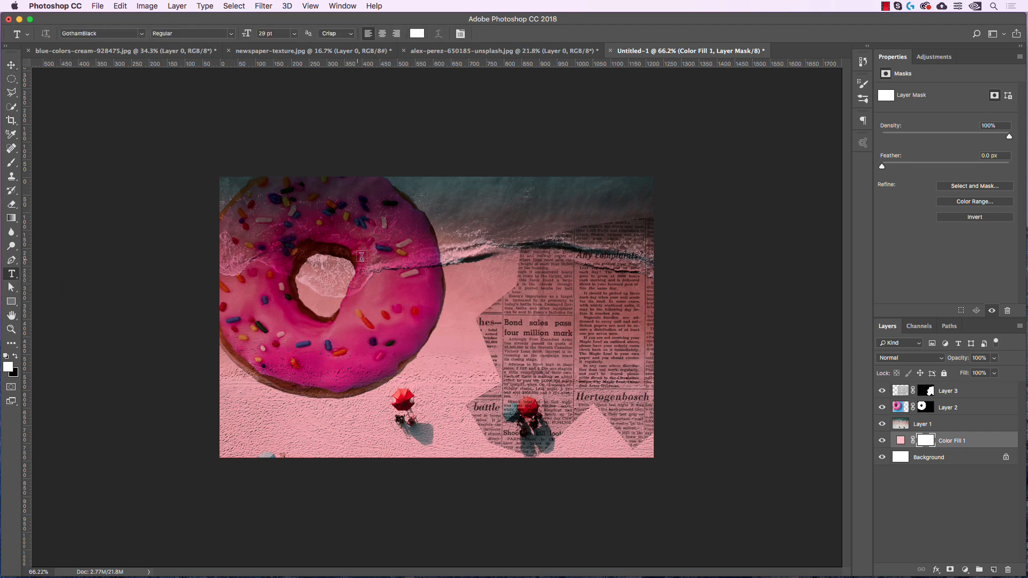
{"action": "left_click_drag", "start_coordinate": [352, 231], "coordinate": [623, 351]}
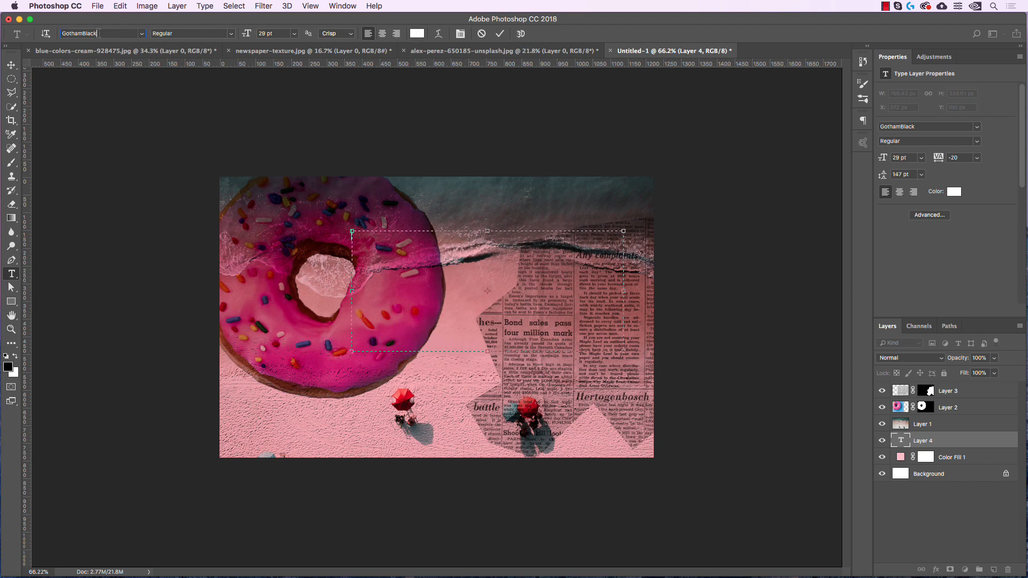
{"action": "left_click", "coordinate": [98, 33]}
{"action": "type", "text": "druk"}
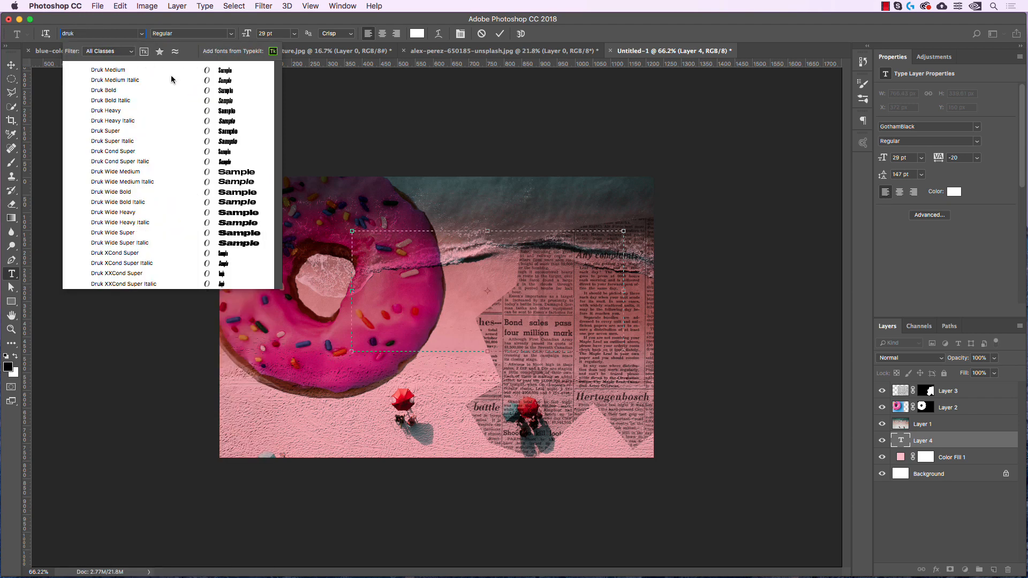
{"action": "left_click", "coordinate": [166, 152]}
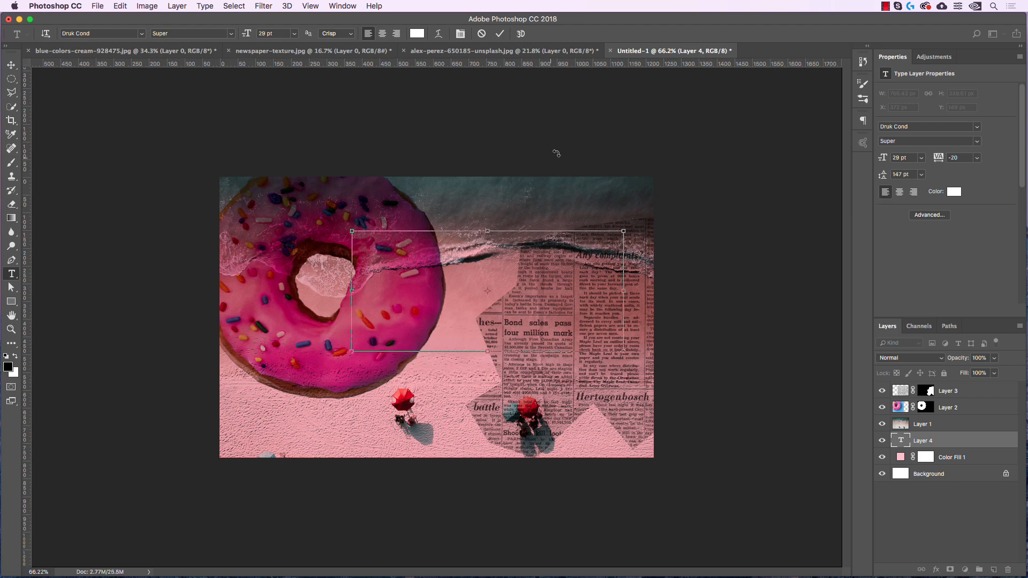
Enlarge the BEACH text to 279 pt.
{"action": "key", "text": "super+a"}
{"action": "left_click", "coordinate": [277, 34]}
{"action": "key", "text": "shift+Up"}
{"action": "key", "text": "shift+Up"}
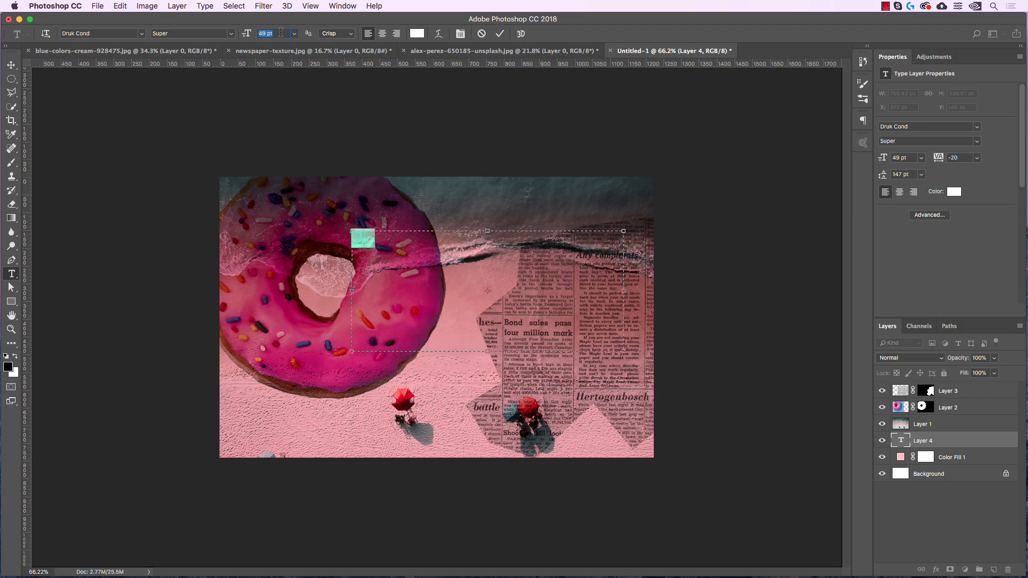
{"action": "key", "text": "shift+Up"}
{"action": "key", "text": "shift+Up"}
{"action": "key", "text": "shift+Up"}
{"action": "key", "text": "shift+Up"}
{"action": "key", "text": "shift+Up"}
{"action": "key", "text": "shift+Up"}
{"action": "key", "text": "shift+Up"}
{"action": "key", "text": "shift+Up"}
{"action": "key", "text": "shift+Up"}
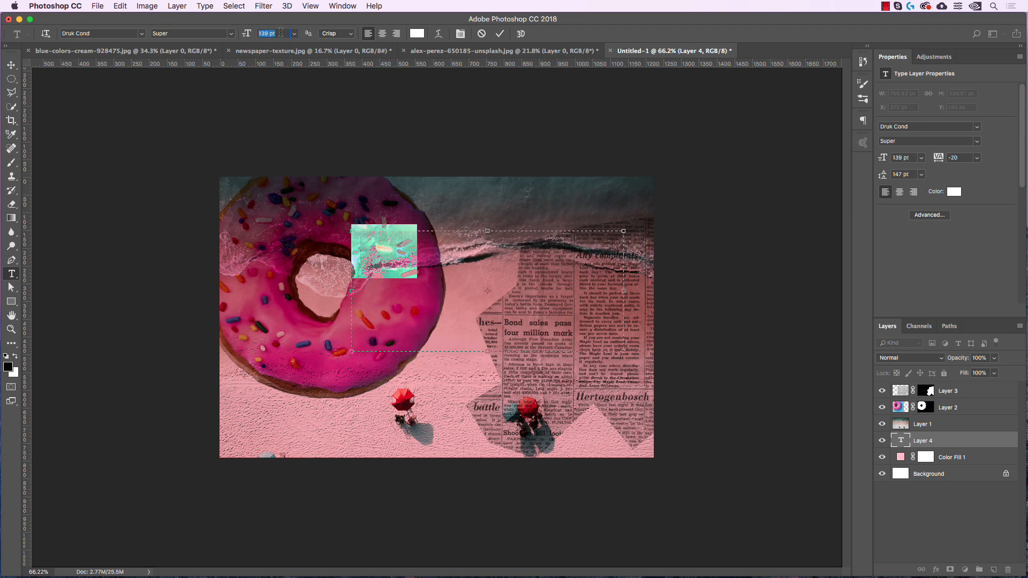
{"action": "key", "text": "shift+Up"}
{"action": "key", "text": "shift+Up"}
{"action": "key", "text": "shift+Up"}
{"action": "key", "text": "shift+Up"}
{"action": "key", "text": "shift+Up"}
{"action": "key", "text": "shift+Up"}
{"action": "key", "text": "shift+Up"}
{"action": "key", "text": "shift+Up"}
{"action": "key", "text": "shift+Up"}
{"action": "key", "text": "shift+Up"}
{"action": "key", "text": "shift+Up"}
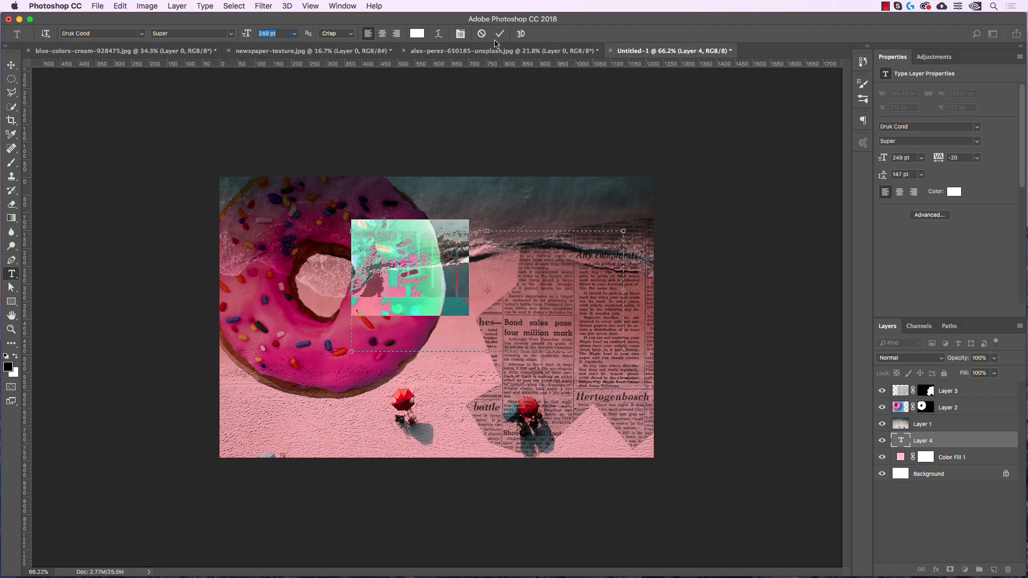
{"action": "key", "text": "shift+Up"}
{"action": "key", "text": "shift+Up"}
{"action": "key", "text": "shift+Up"}
{"action": "left_click", "coordinate": [500, 34]}
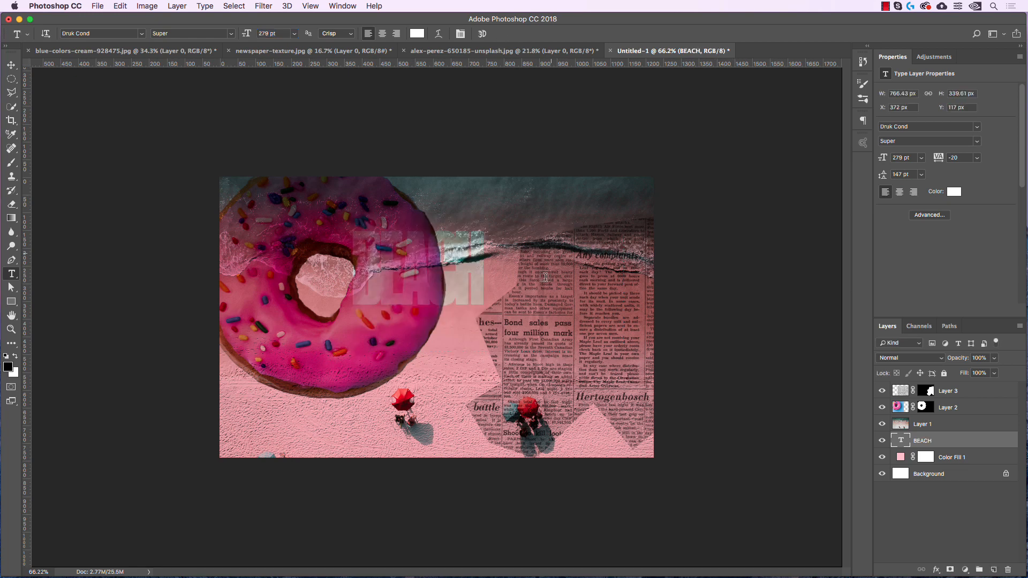
Move the BEACH text layer to the top of the layer stack.
{"action": "key", "text": "v"}
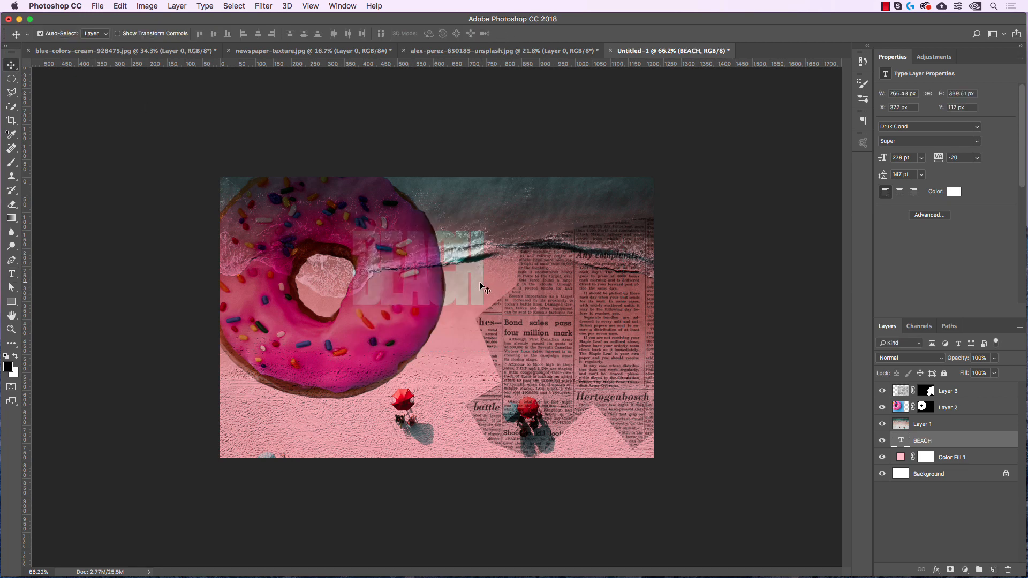
{"action": "left_click", "coordinate": [481, 287]}
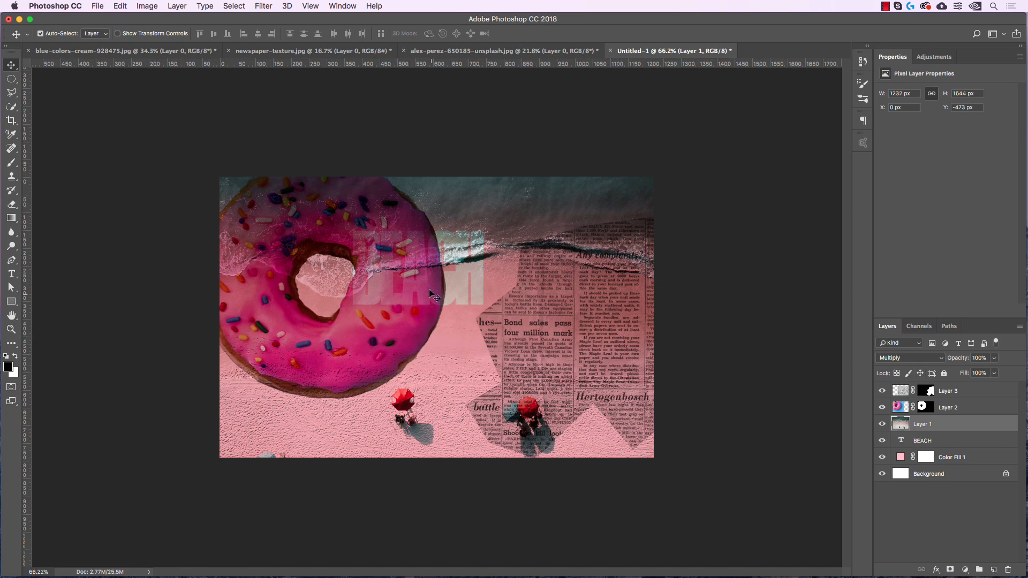
{"action": "left_click_drag", "start_coordinate": [954, 452], "coordinate": [957, 385]}
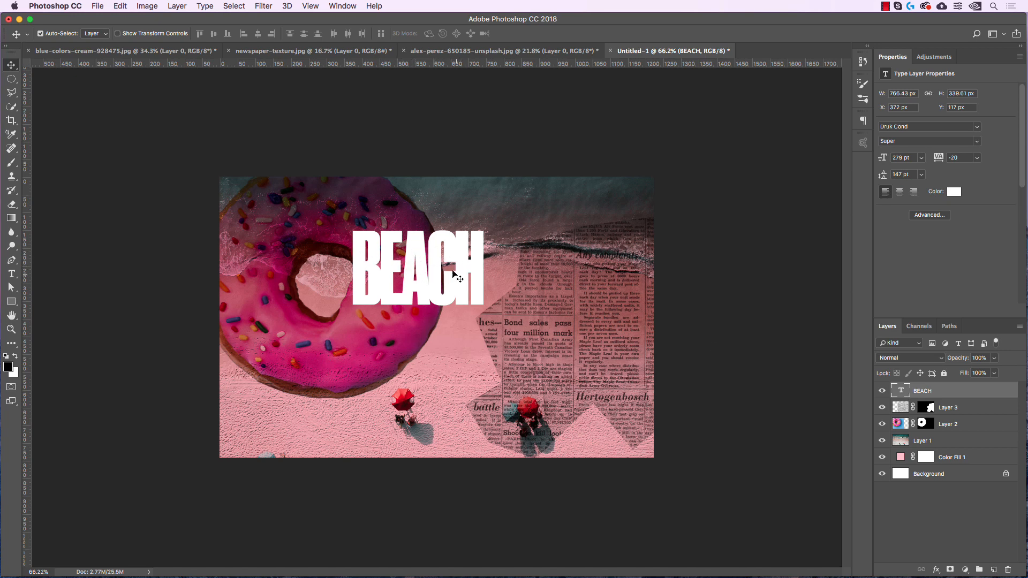
Set the BEACH text's tracking to 20 and its font size to 319 pt.
{"action": "double_click", "coordinate": [904, 392]}
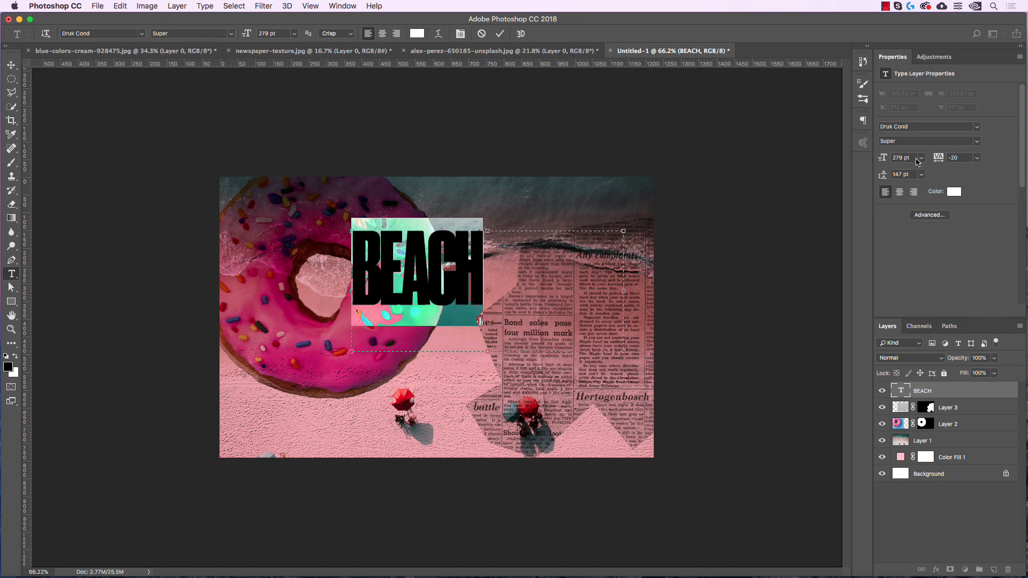
{"action": "left_click", "coordinate": [961, 159]}
{"action": "key", "text": "shift+Up"}
{"action": "key", "text": "shift+Up"}
{"action": "key", "text": "shift+Up"}
{"action": "key", "text": "shift+Up"}
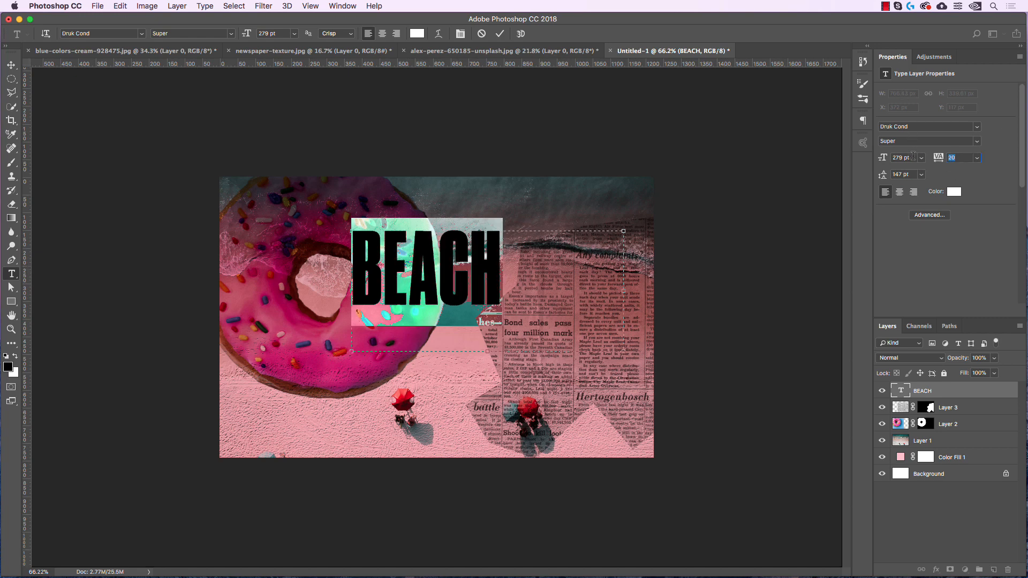
{"action": "left_click", "coordinate": [913, 156]}
{"action": "key", "text": "shift+Up"}
{"action": "key", "text": "shift+Up"}
{"action": "key", "text": "shift+Up"}
{"action": "key", "text": "shift+Up"}
Change the BEACH text's font to Druk Medium.
{"action": "left_click", "coordinate": [977, 143]}
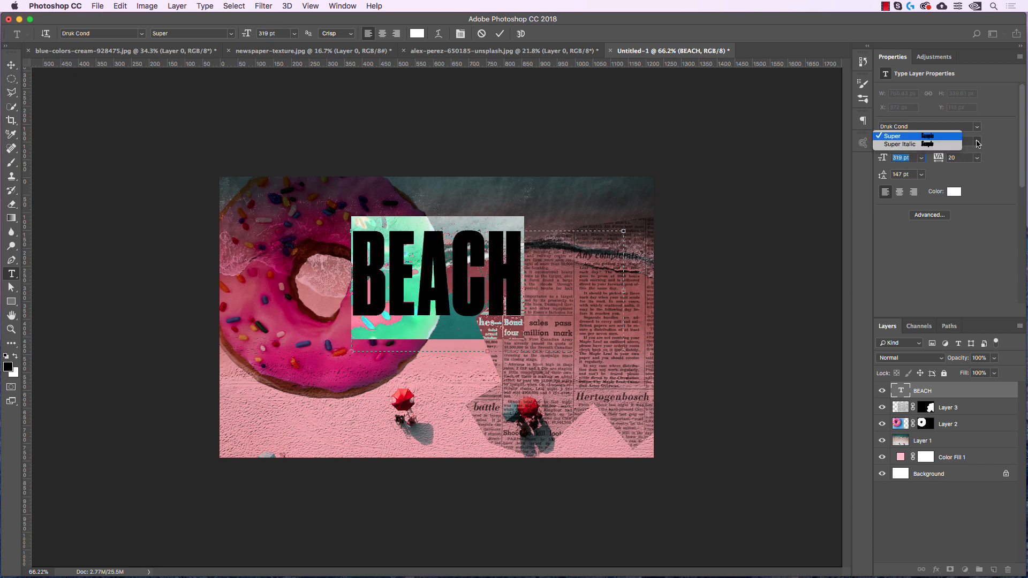
{"action": "left_click", "coordinate": [978, 128]}
{"action": "left_click", "coordinate": [977, 128]}
{"action": "type", "text": "druk"}
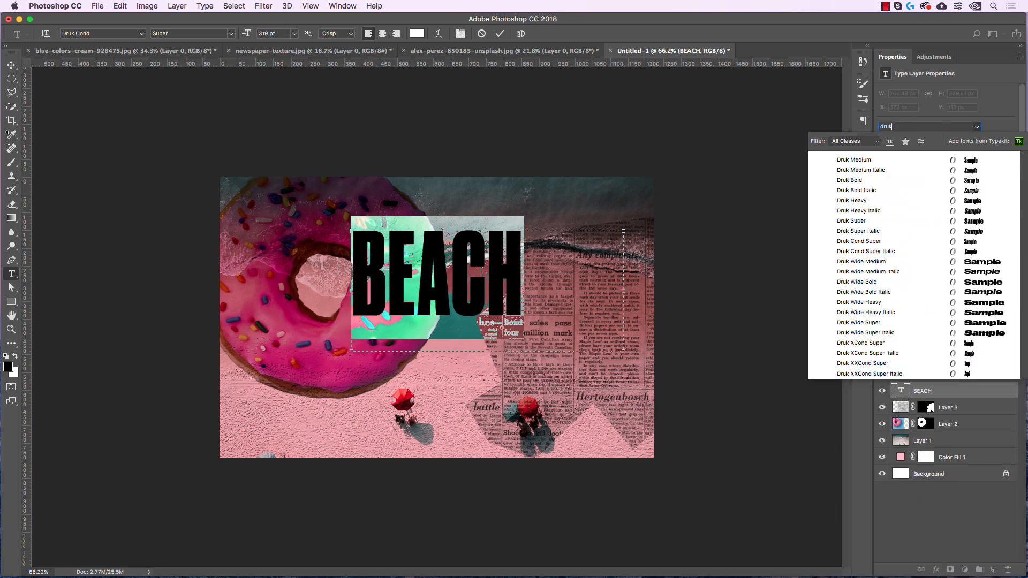
{"action": "left_click", "coordinate": [896, 158]}
Set the BEACH text's size to 324 pt and its tracking to 40.
{"action": "left_click", "coordinate": [914, 161]}
{"action": "key", "text": "Up"}
{"action": "key", "text": "Up"}
{"action": "key", "text": "Up"}
{"action": "key", "text": "Up"}
{"action": "key", "text": "Up"}
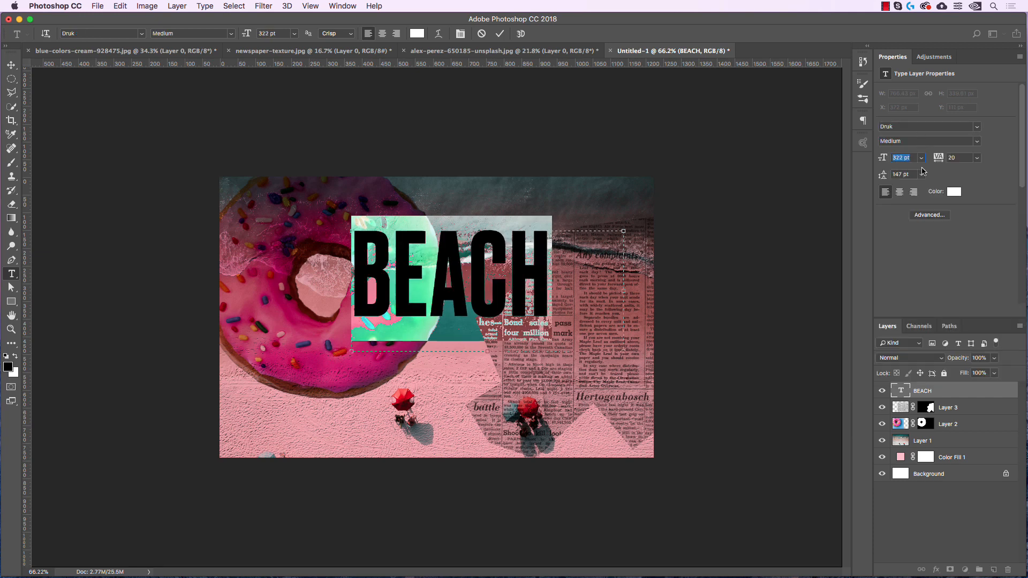
{"action": "left_click", "coordinate": [959, 158]}
{"action": "key", "text": "Up"}
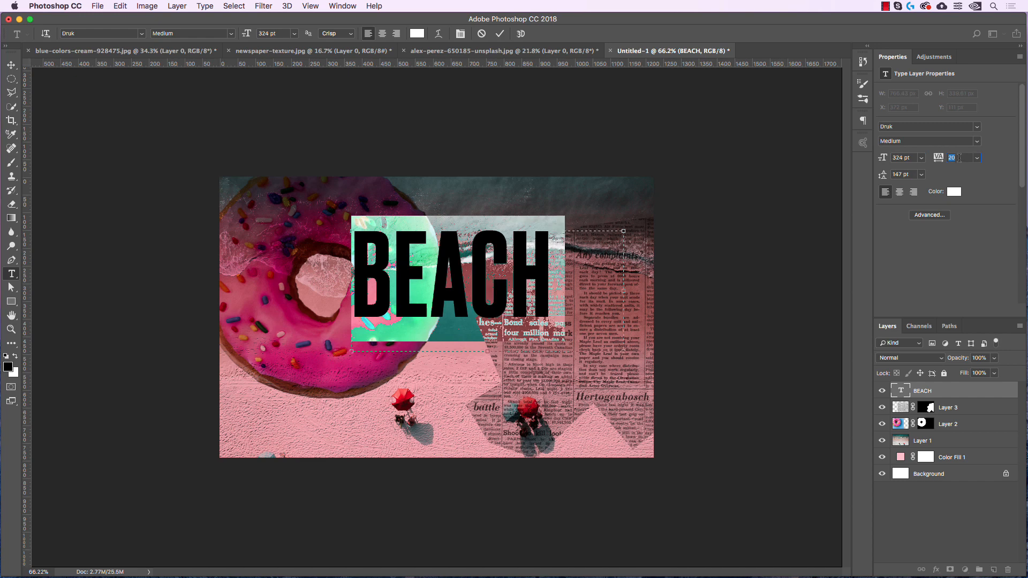
{"action": "left_click", "coordinate": [503, 34]}
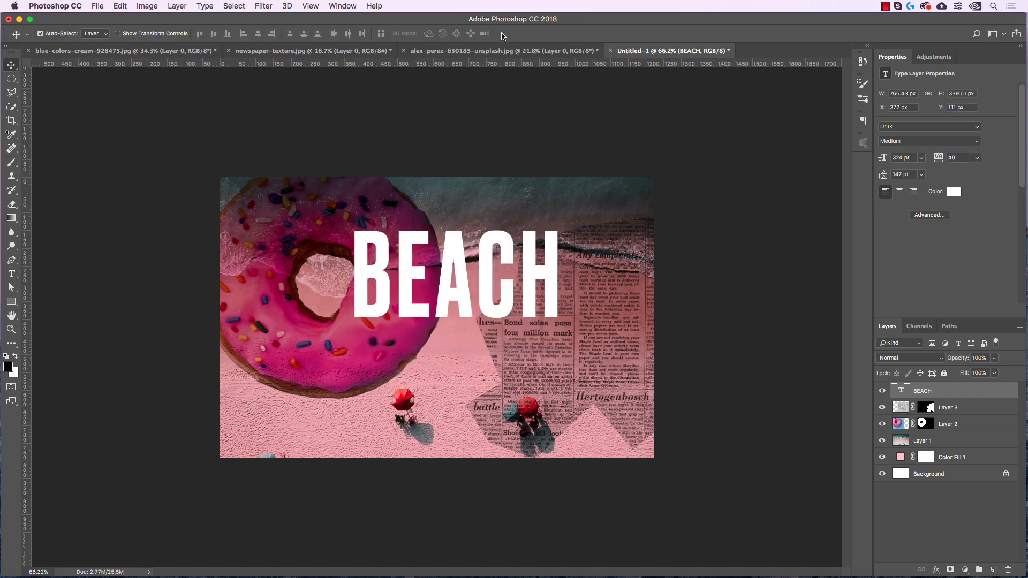
Move the BEACH text down and right, across the donut's right edge and the newspaper, and deselect all layers.
{"action": "left_click", "coordinate": [11, 65]}
{"action": "left_click_drag", "start_coordinate": [459, 278], "coordinate": [497, 314]}
{"action": "left_click", "coordinate": [759, 322]}
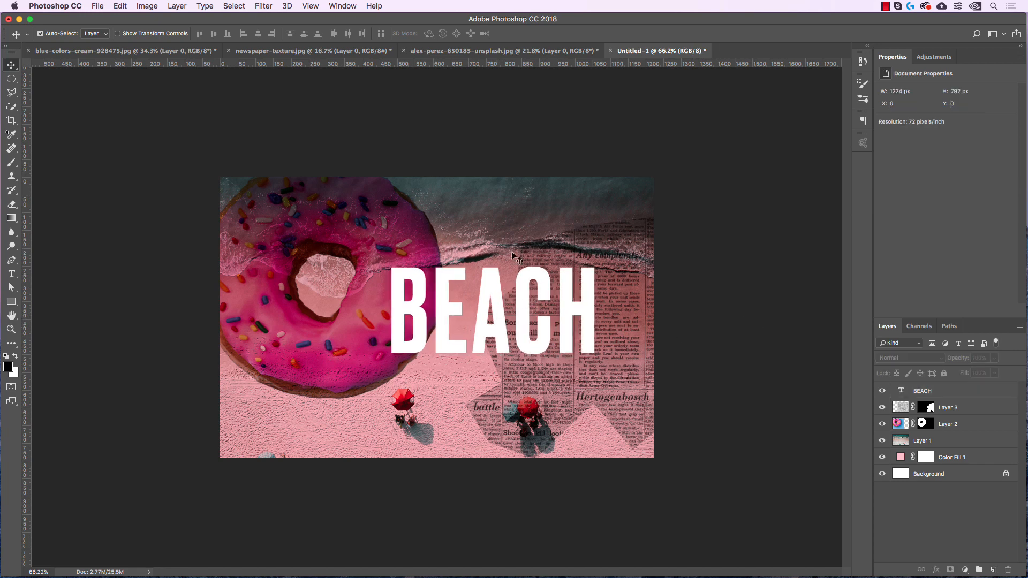